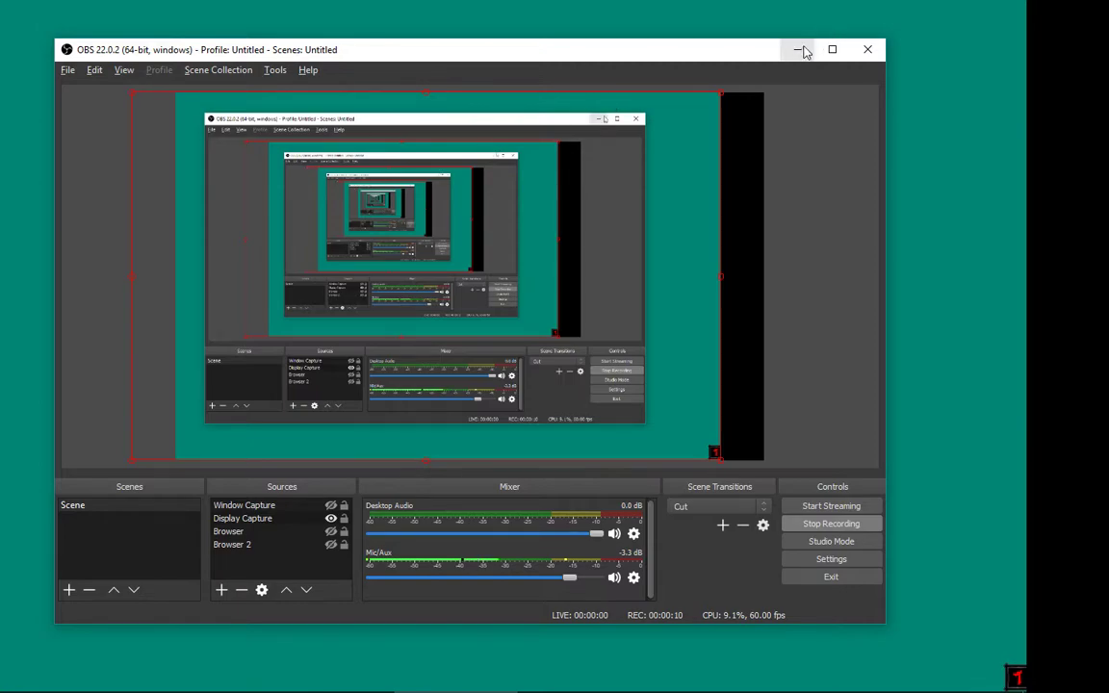
- Switch to Chrome, search Google for obs, and open the Open Broadcaster Software download page
right_click(228, 169)
click(300, 216)
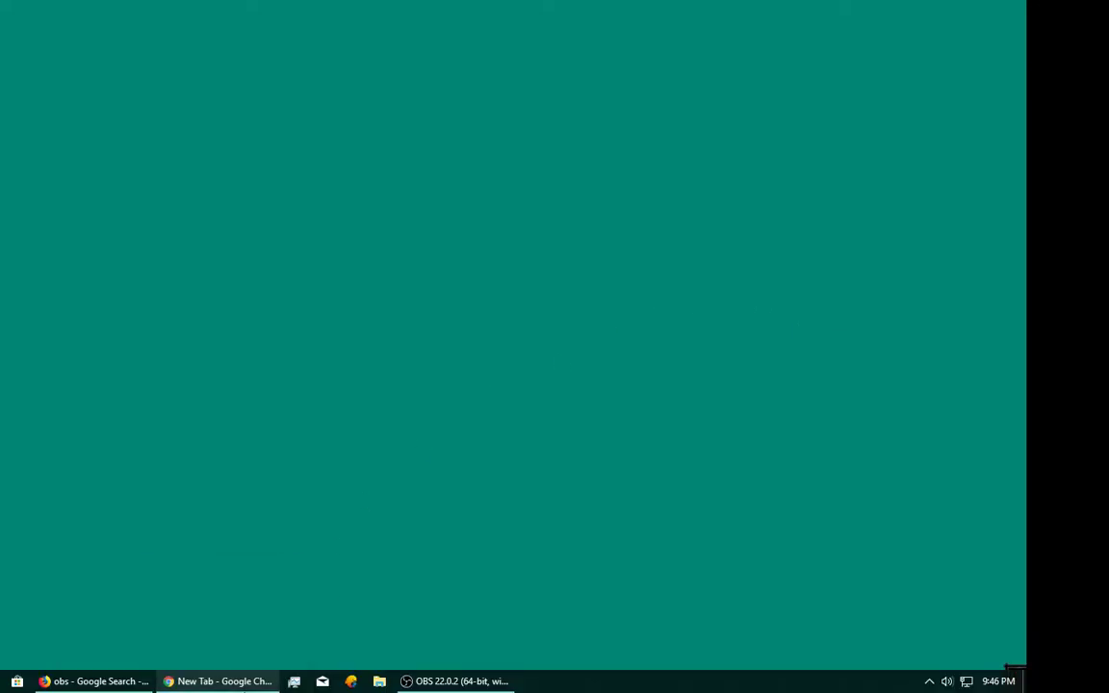
click(219, 681)
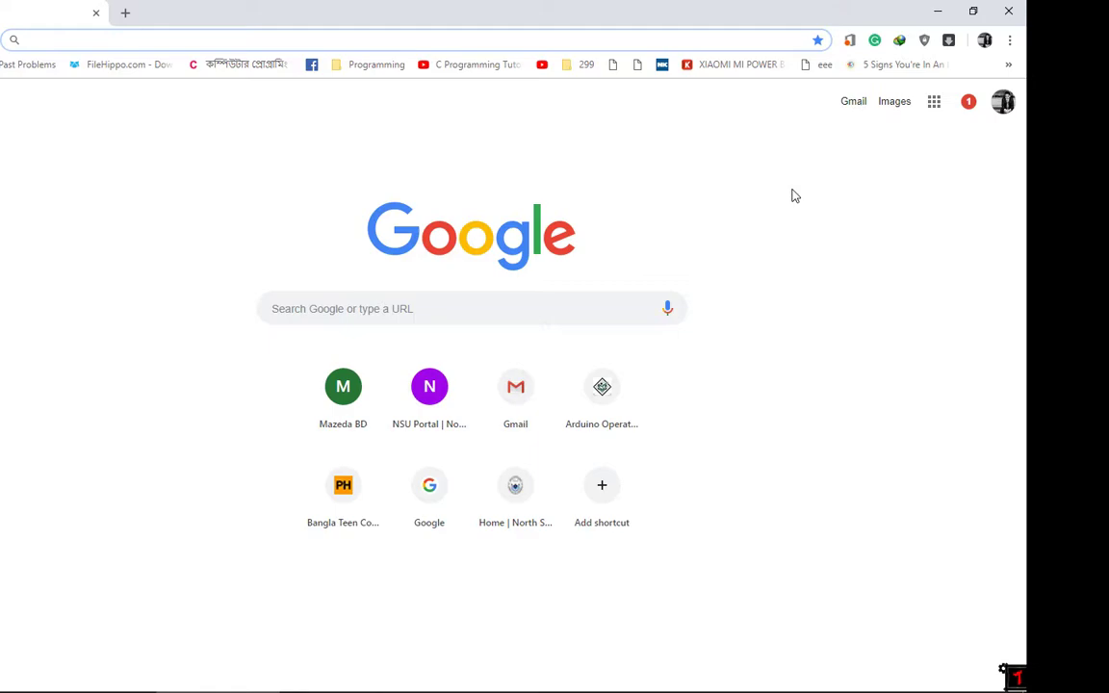
text(obs)
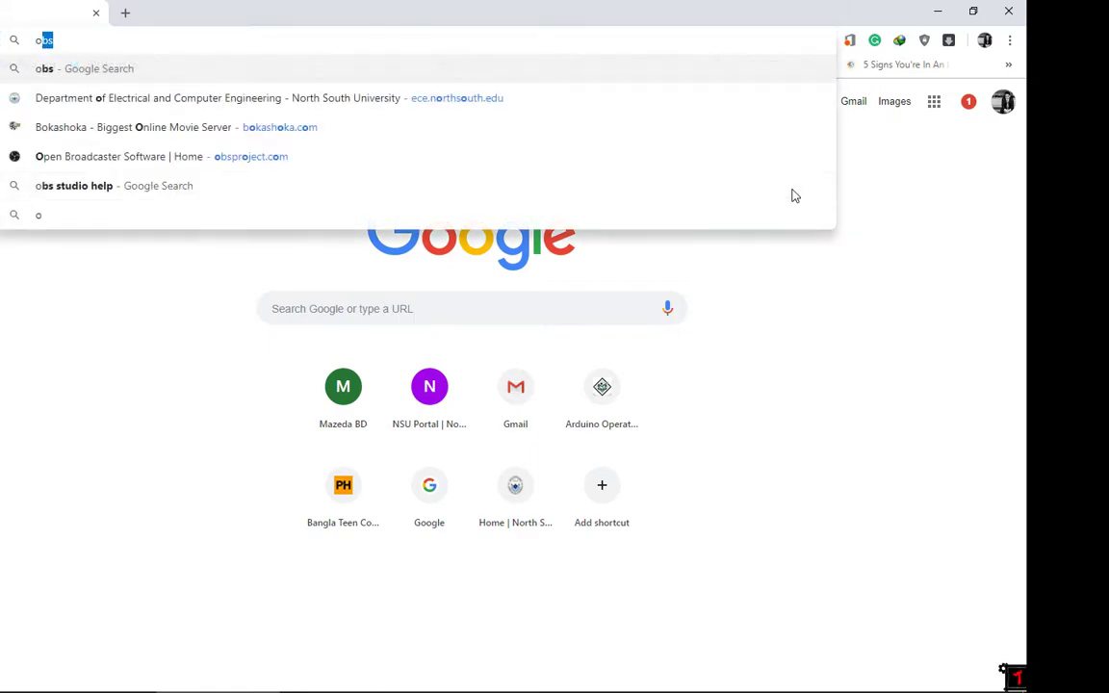
key(Return)
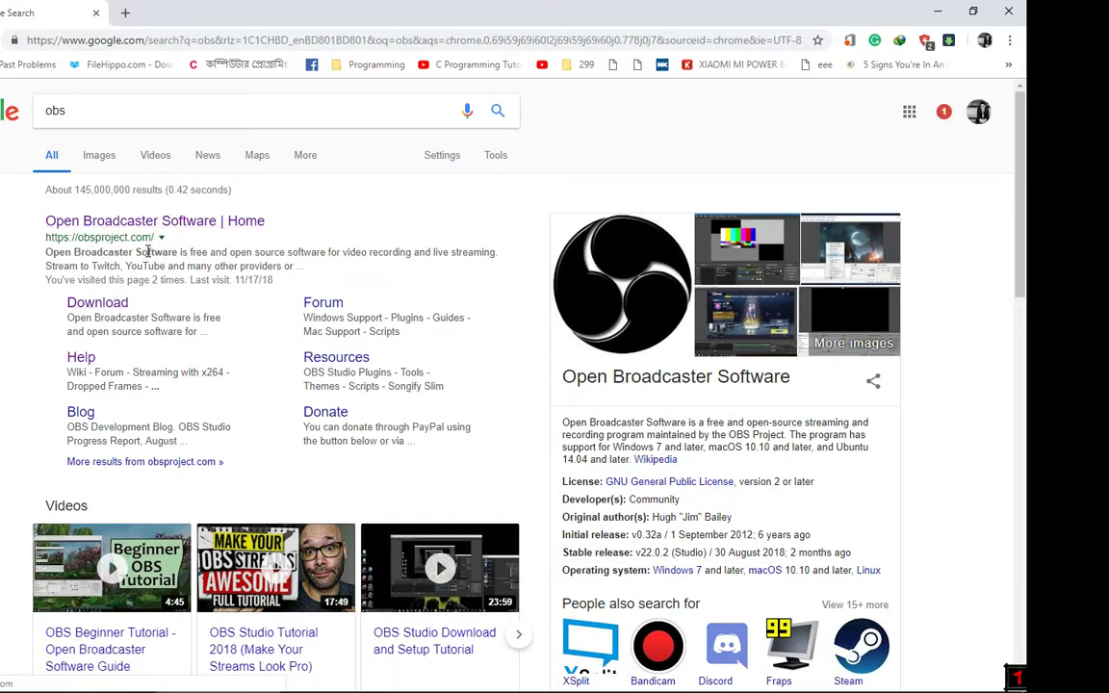
click(116, 304)
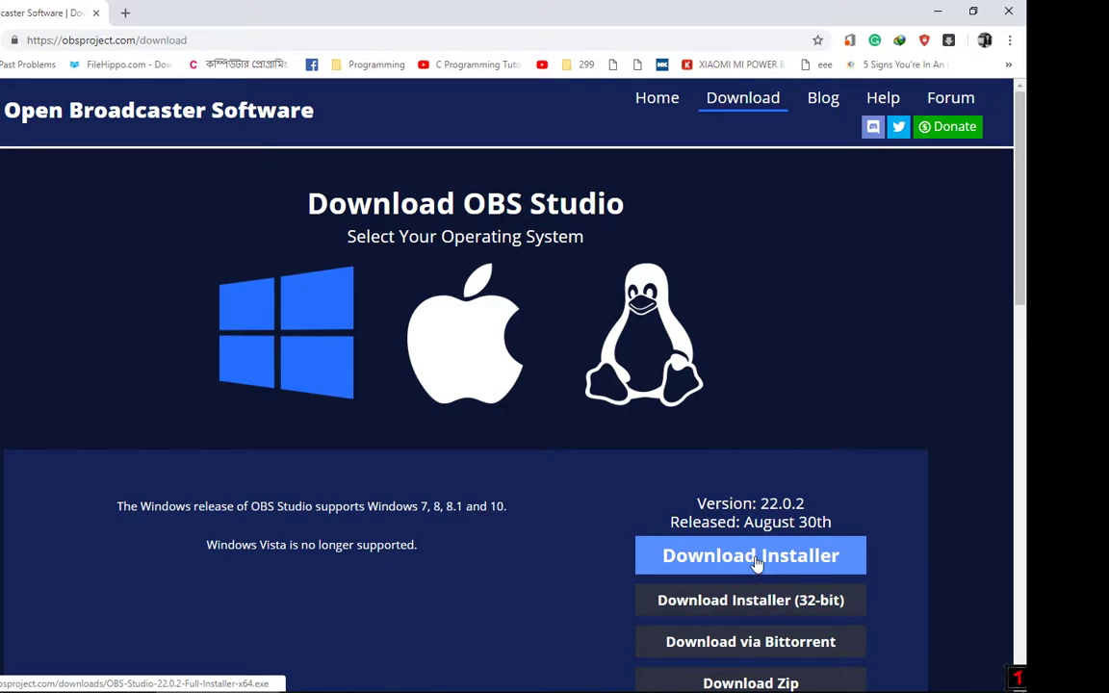
- Start downloading the main Windows installer of OBS Studio 22.0.2 and cancel it without adding a download exception
scroll(499, 539, down, 2)
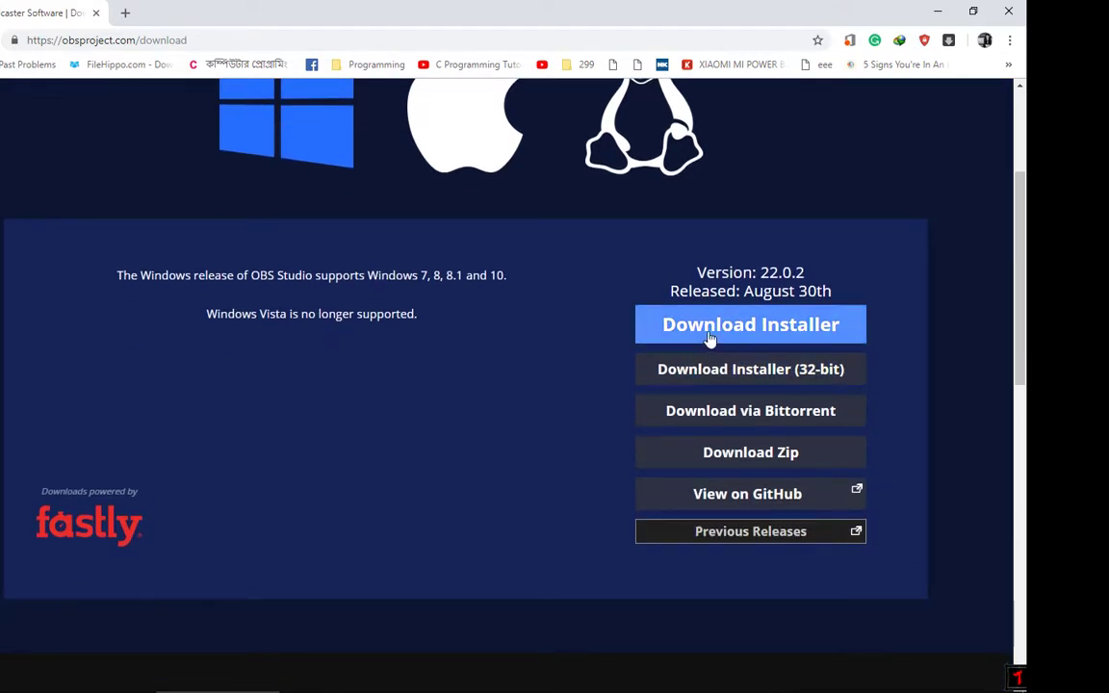
click(712, 333)
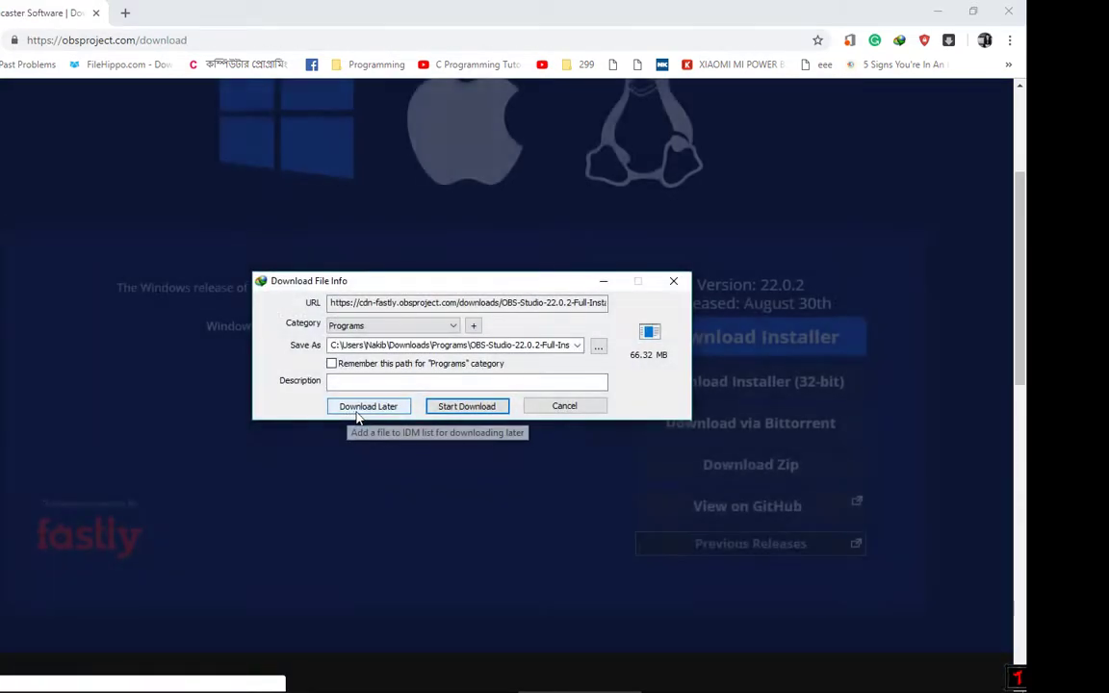
click(583, 409)
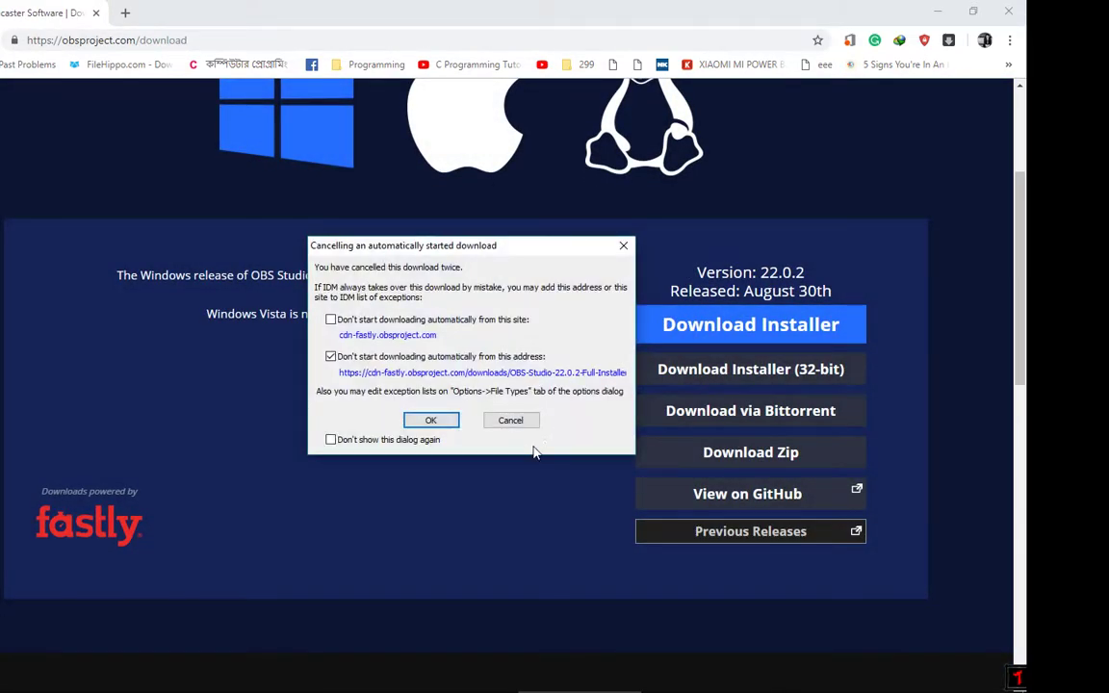
click(528, 423)
scroll(532, 421, up, 2)
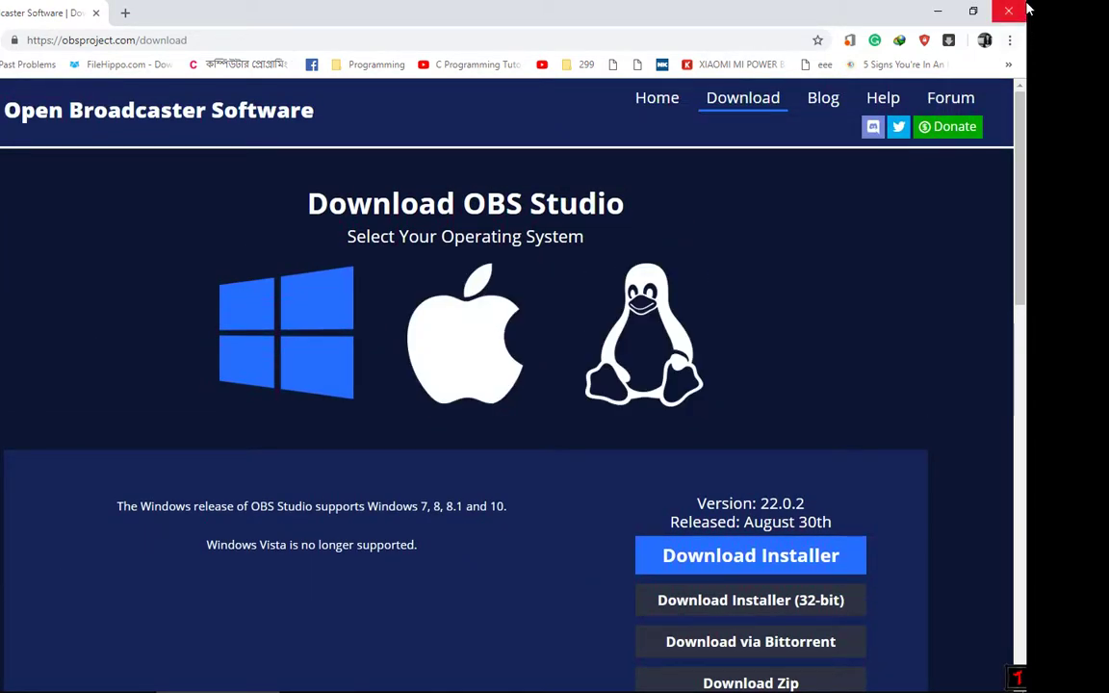
- Close Chrome and switch to OBS Studio
click(1008, 10)
right_click(431, 222)
click(475, 262)
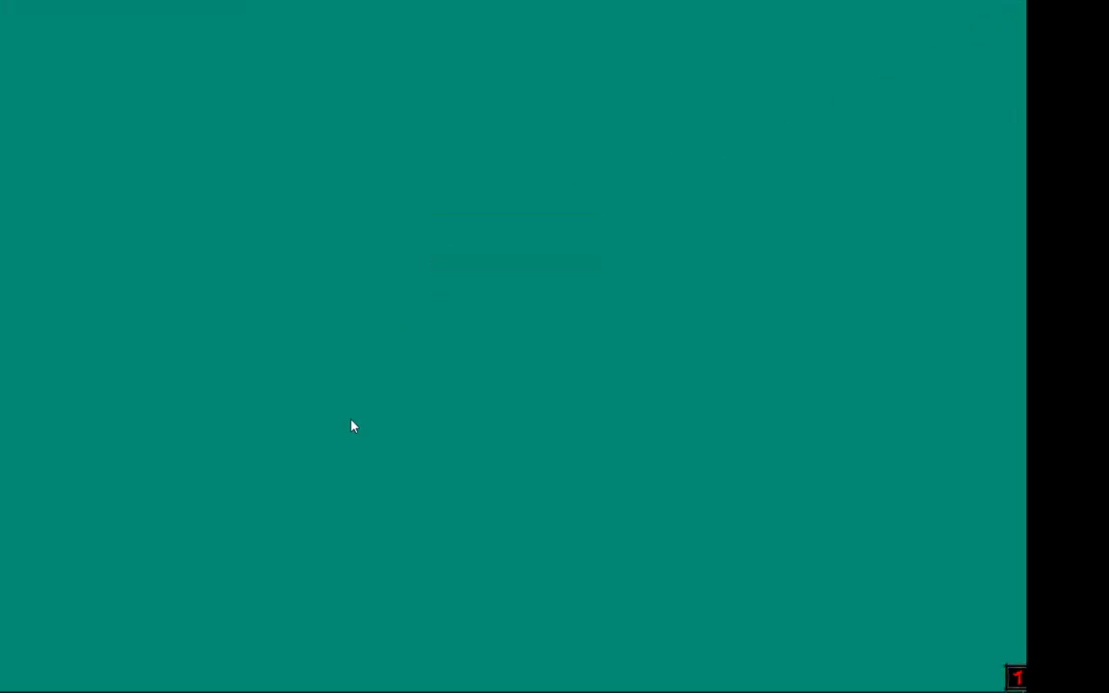
click(359, 676)
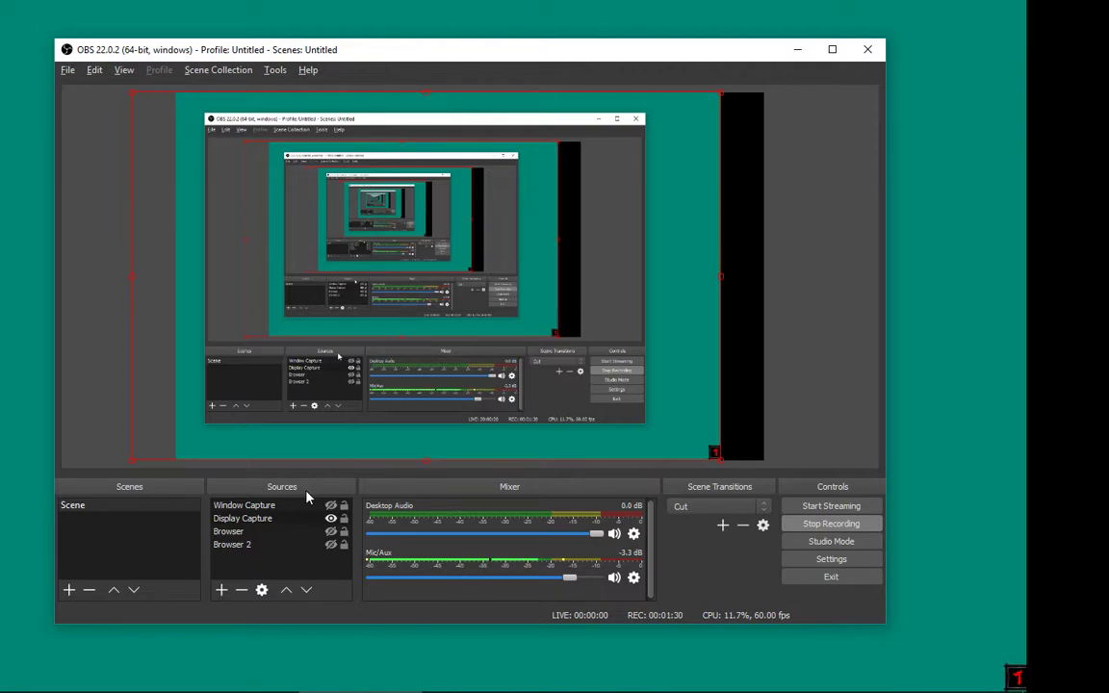
- Add a new Display Capture source to the scene, using Display 0: 1440x900 with cursor capture enabled
click(221, 589)
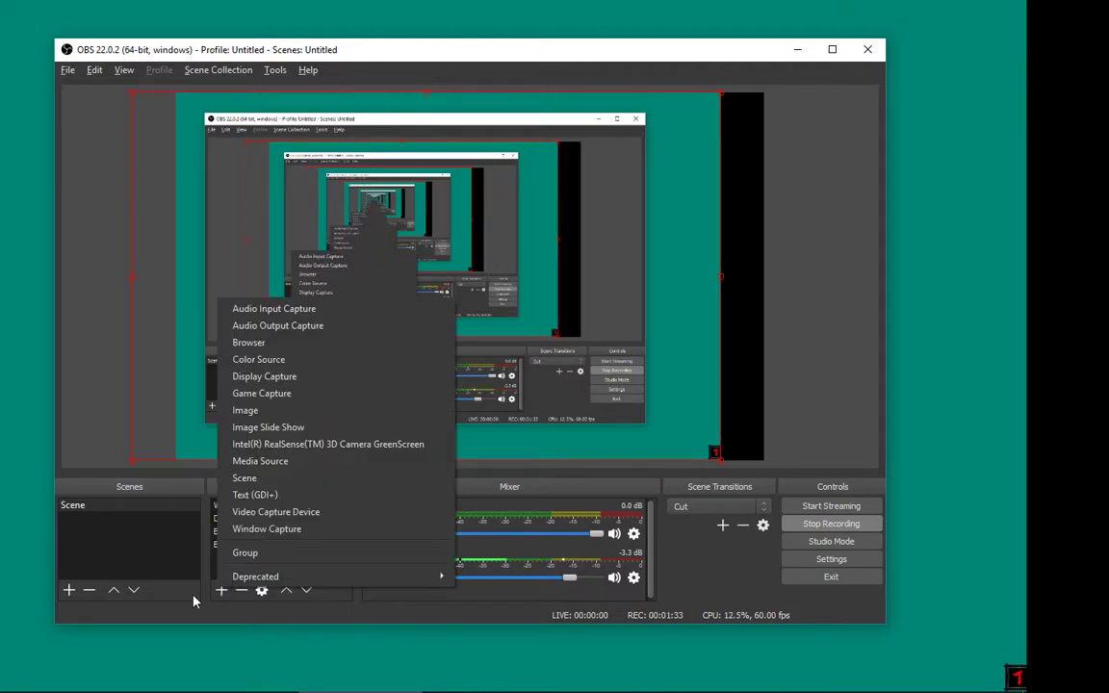
click(311, 384)
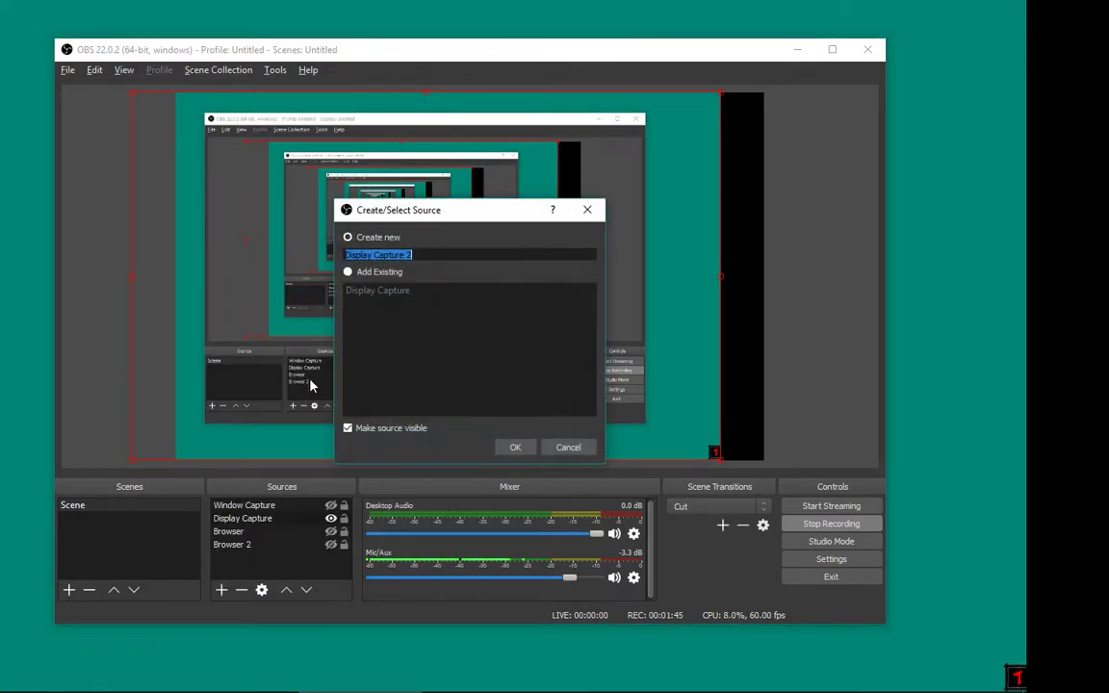
click(517, 448)
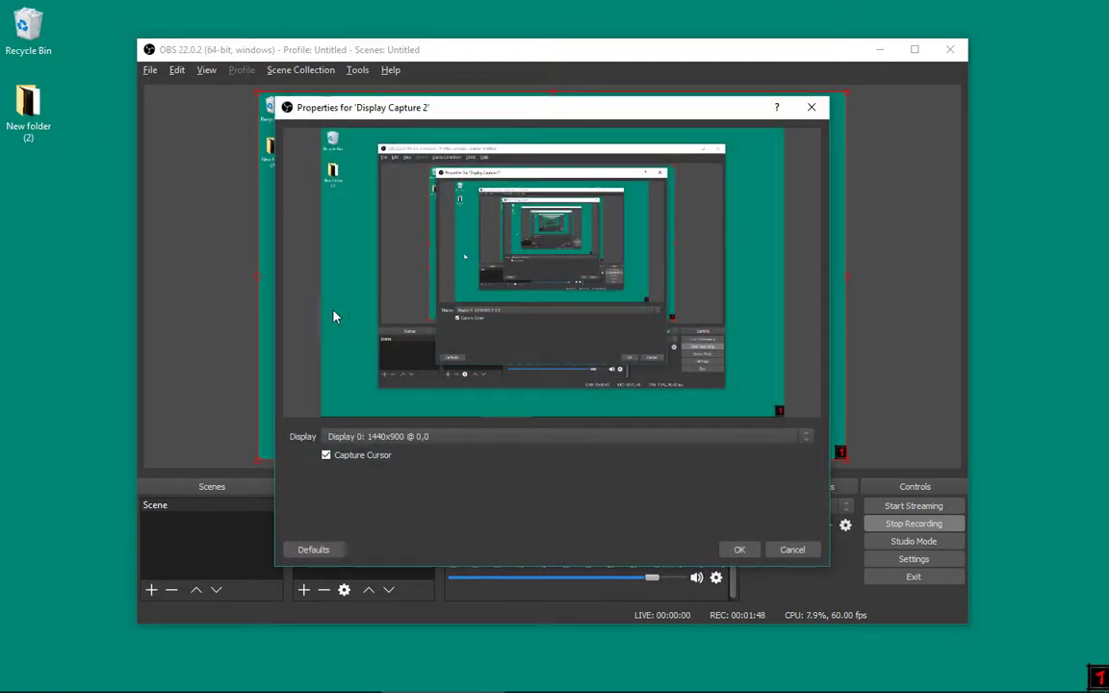
click(447, 441)
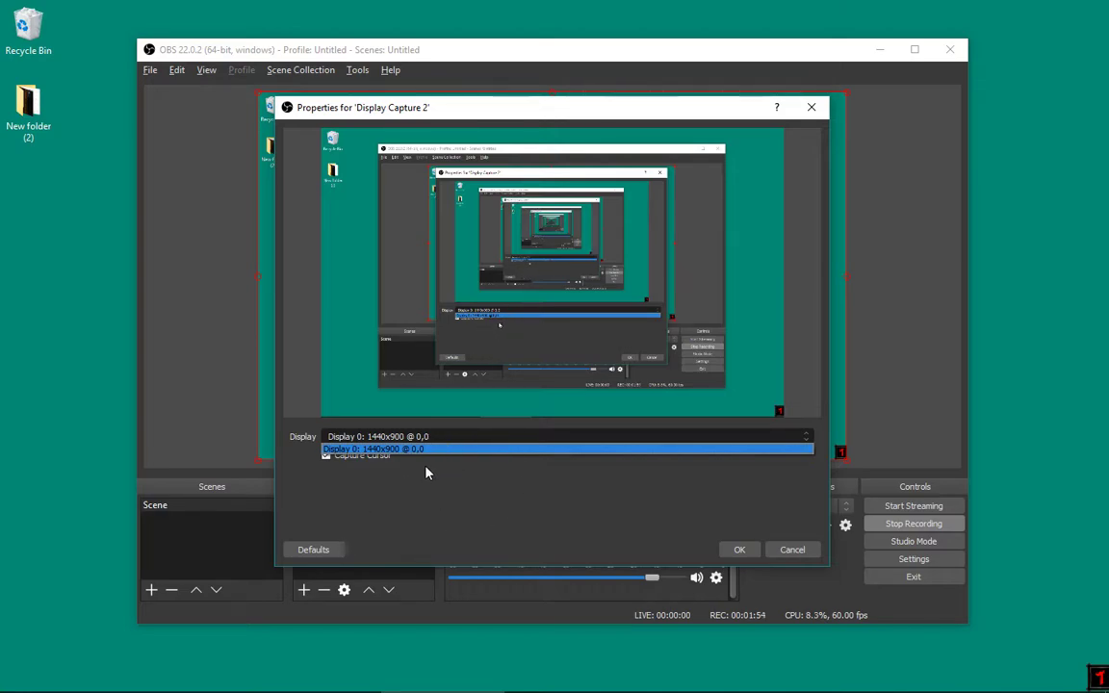
click(742, 439)
click(739, 441)
click(564, 450)
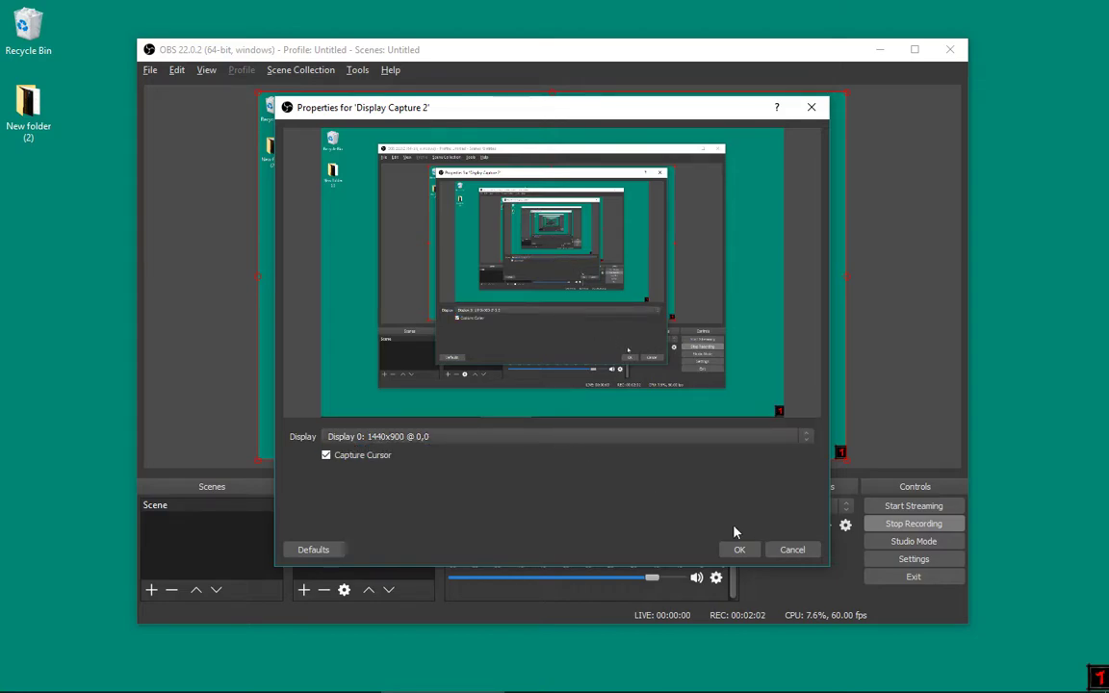
click(738, 549)
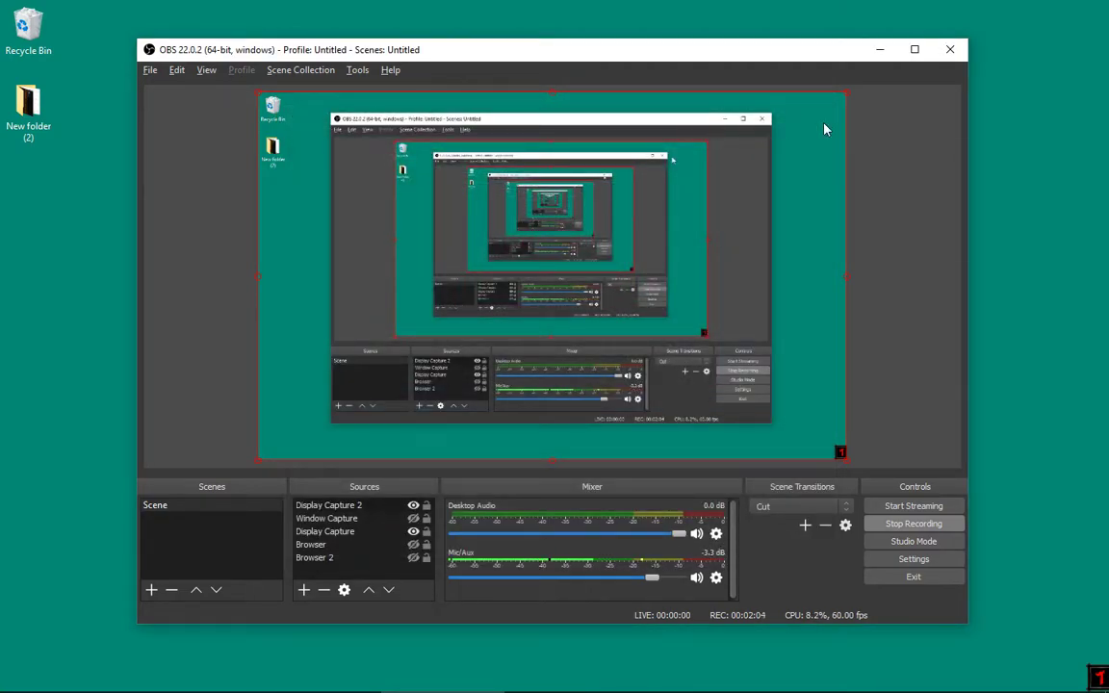
- Hide the newly added display capture source and deselect it
click(404, 505)
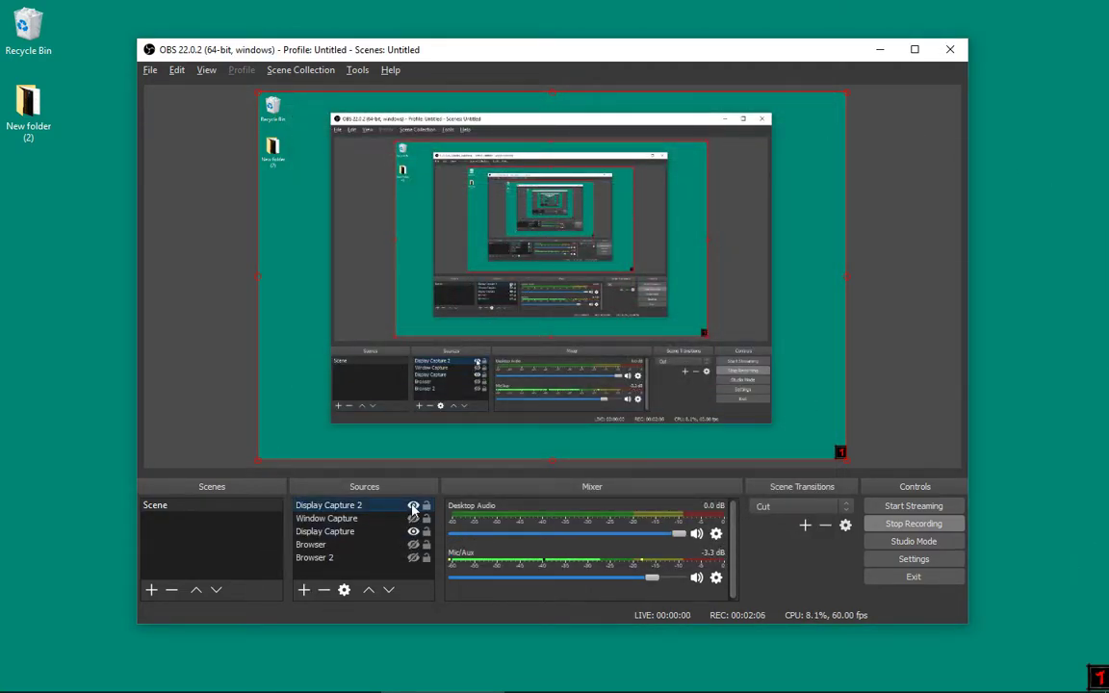
click(413, 505)
click(712, 169)
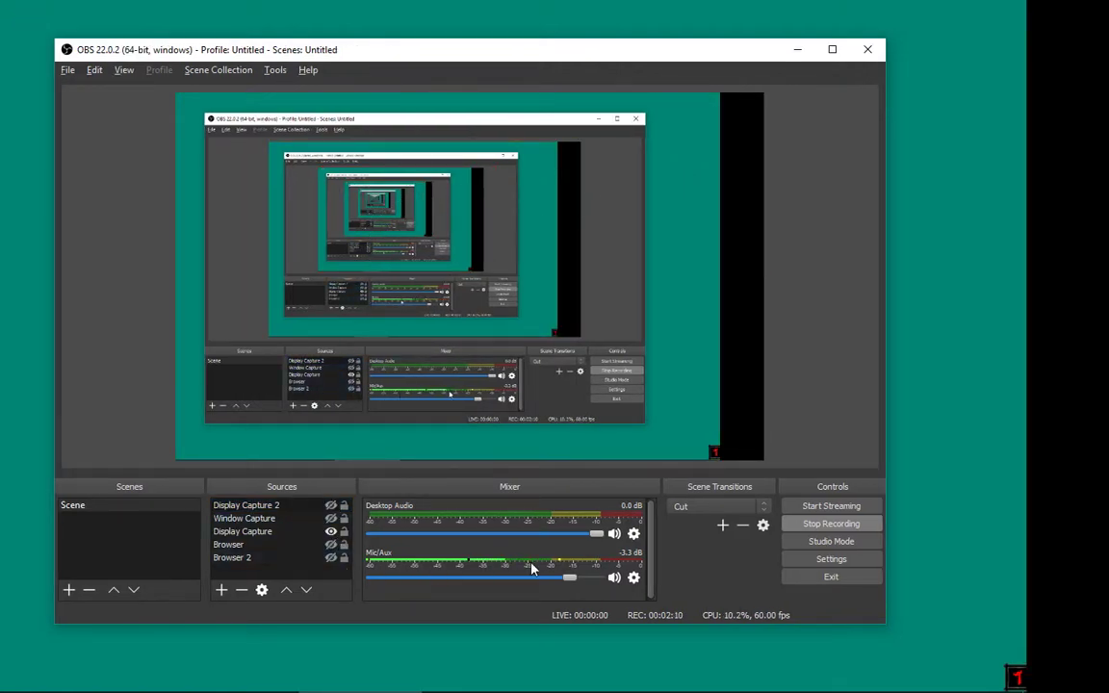
click(220, 589)
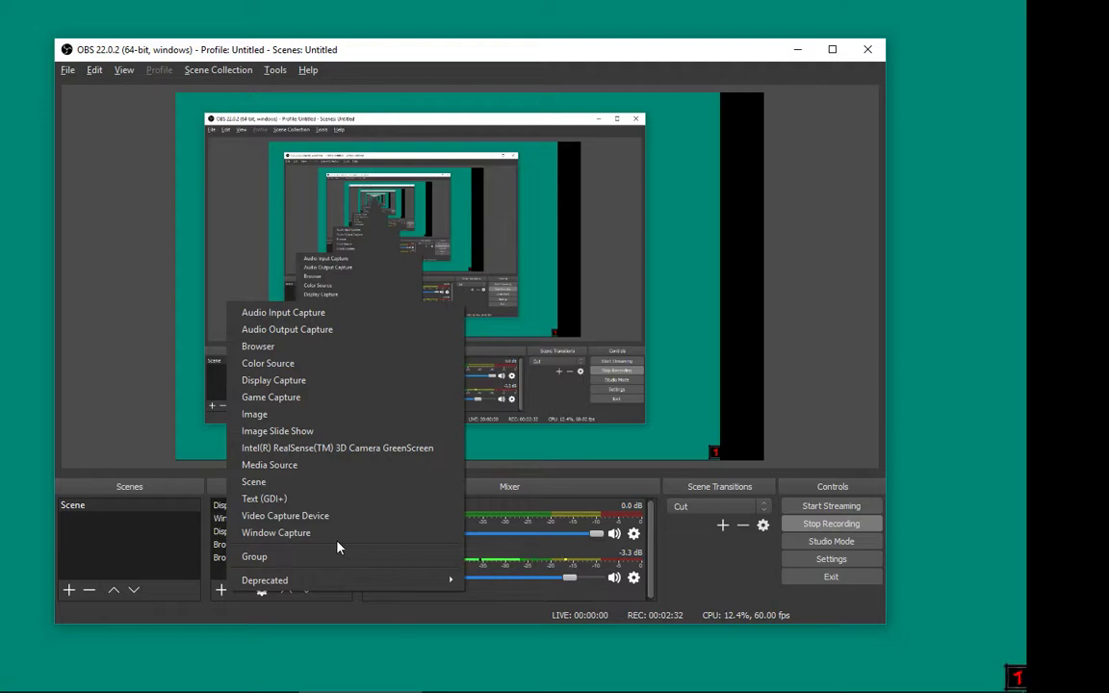
click(581, 598)
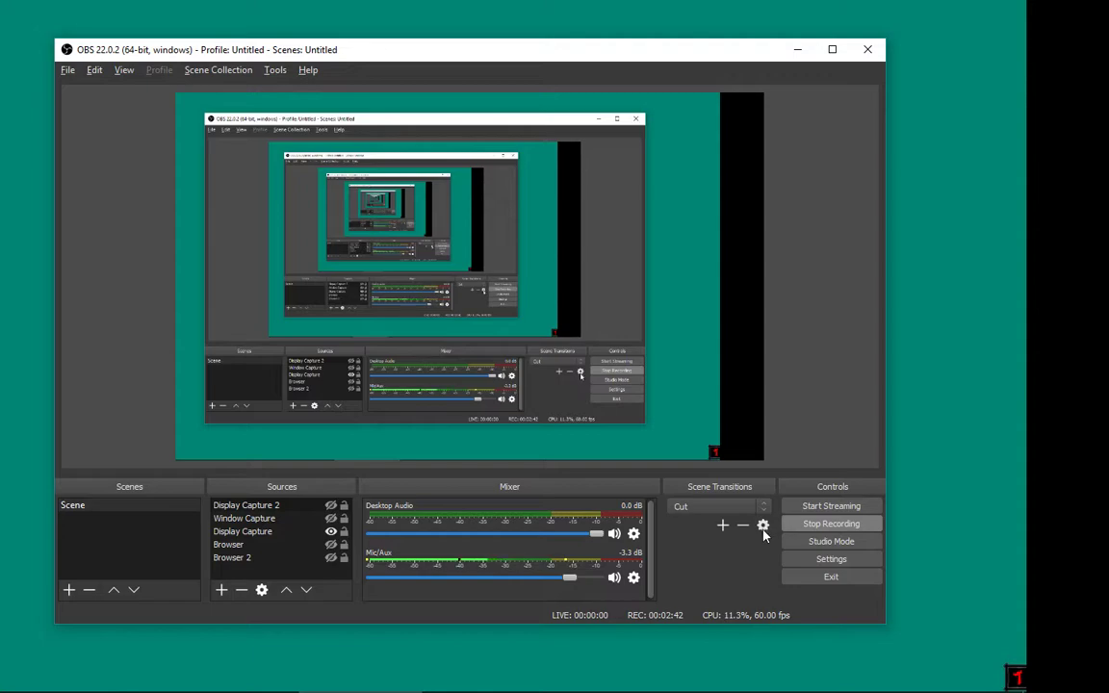
- Open the stream settings and select Facebook Live as the streaming service
click(820, 559)
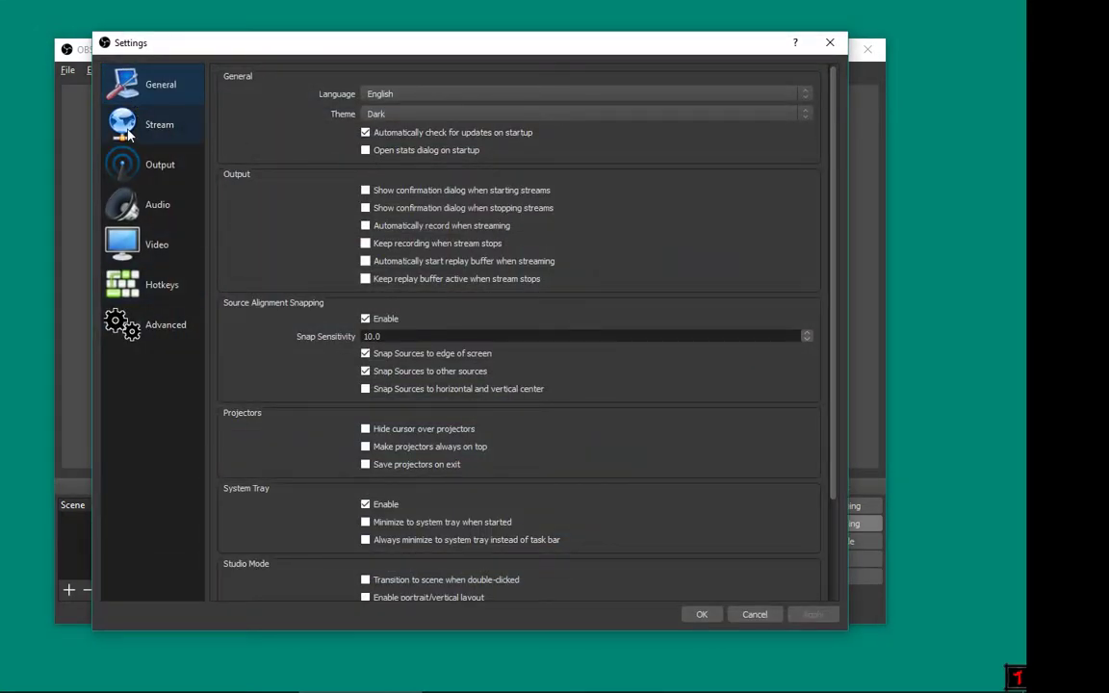
click(130, 133)
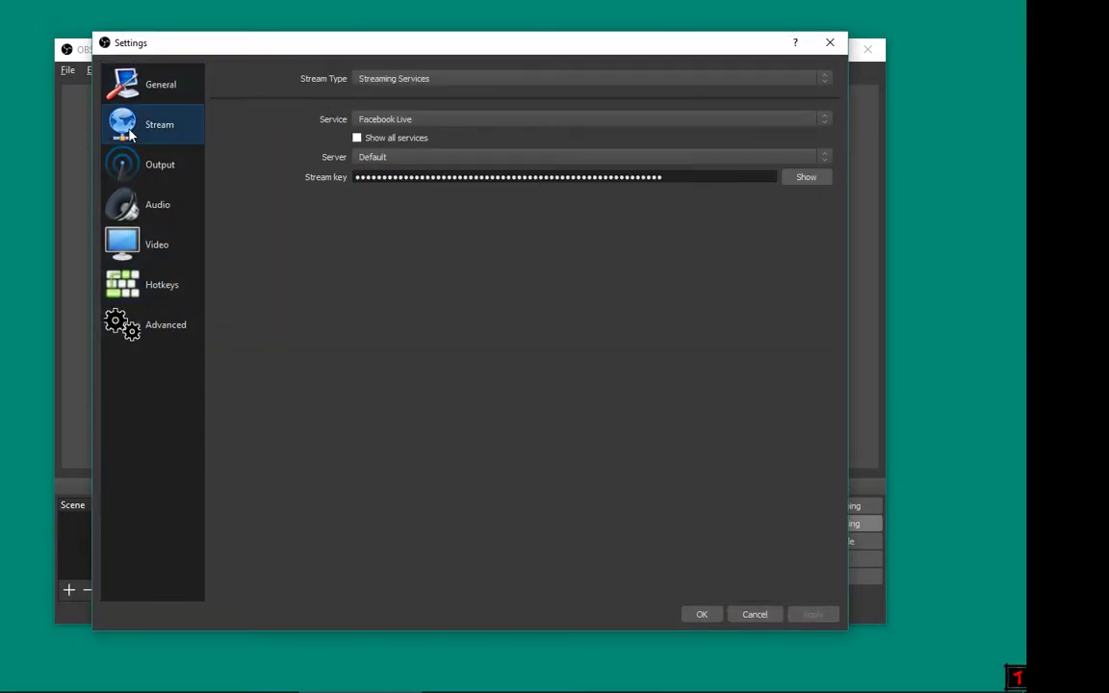
click(438, 121)
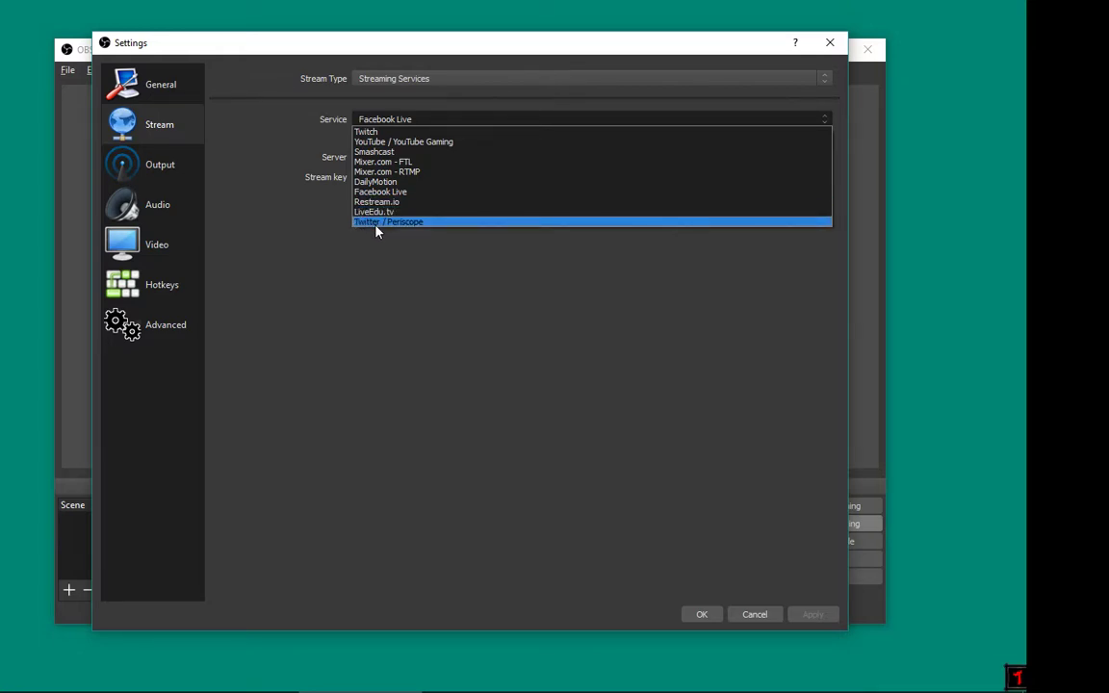
click(470, 348)
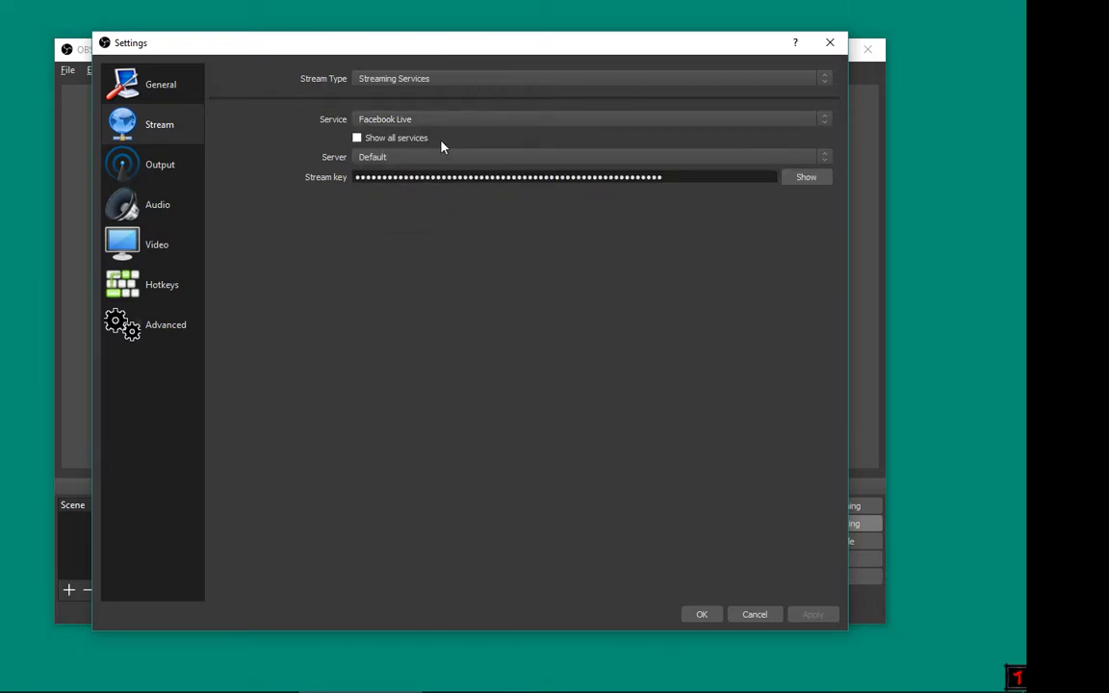
click(450, 117)
click(415, 193)
- Select the Default server for the stream, and reveal the stored stream key briefly before hiding it again
click(435, 161)
click(425, 176)
click(795, 183)
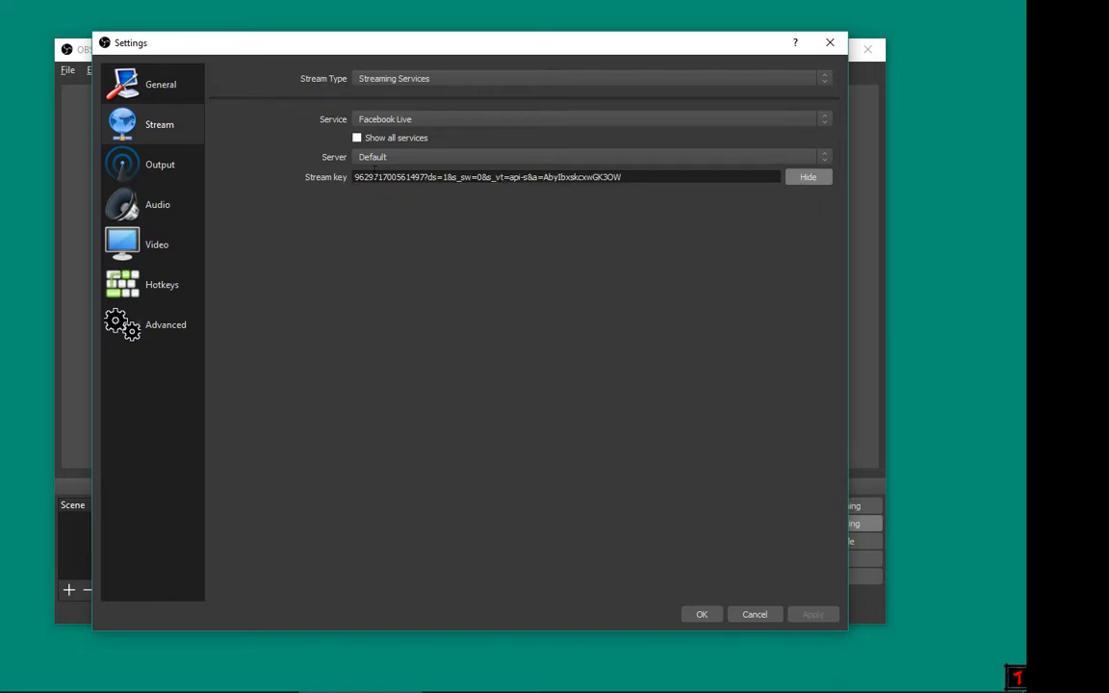
click(802, 184)
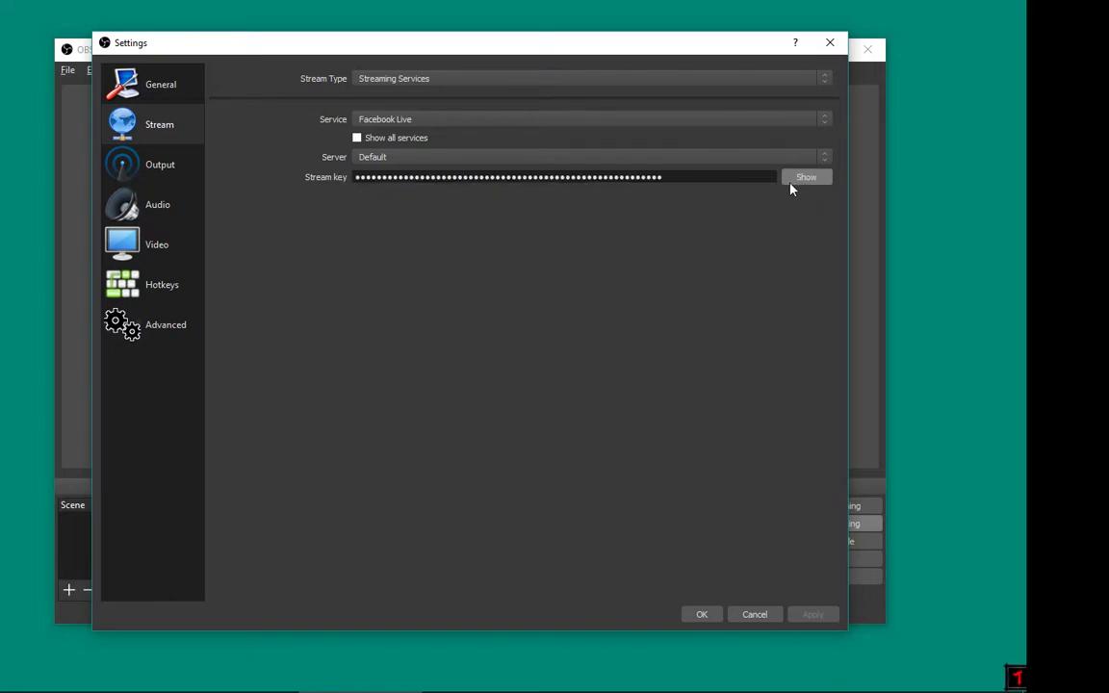
- Switch to Chrome, go to facebook.com, and open the NoobcA page from the account's list of pages
click(172, 682)
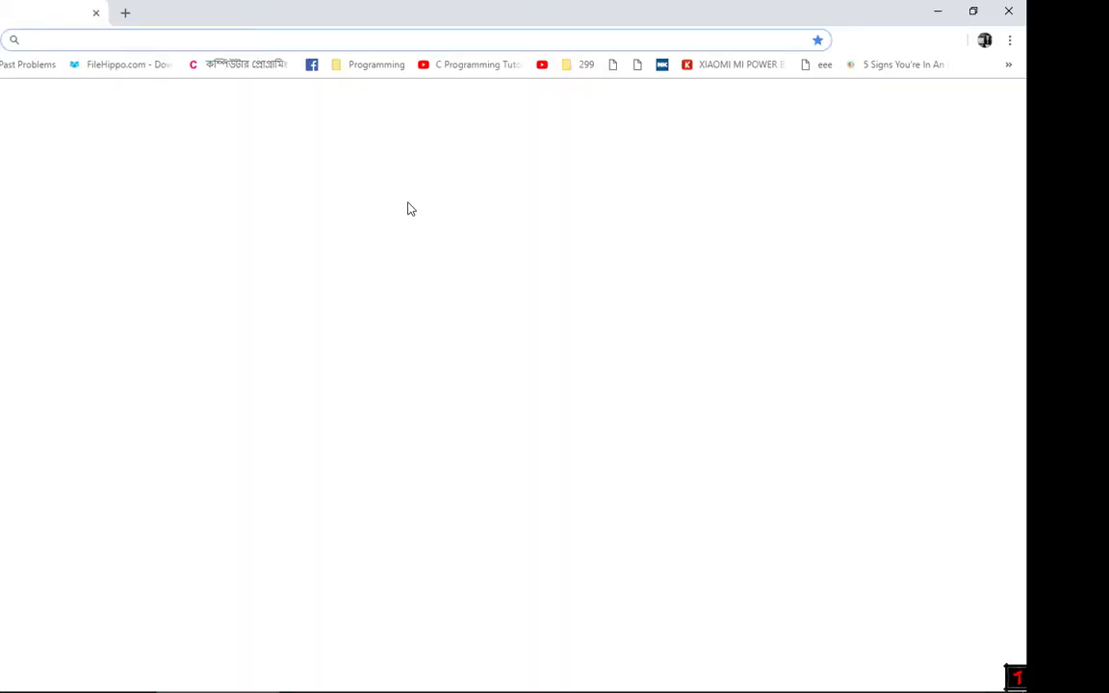
text(facebook)
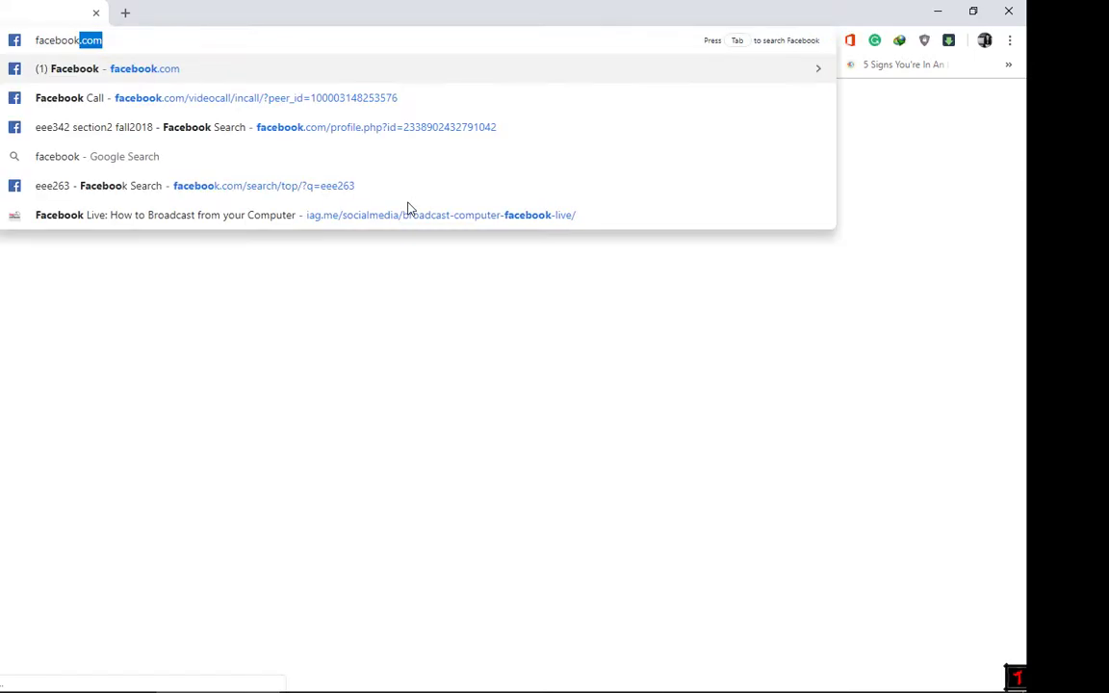
key(Return)
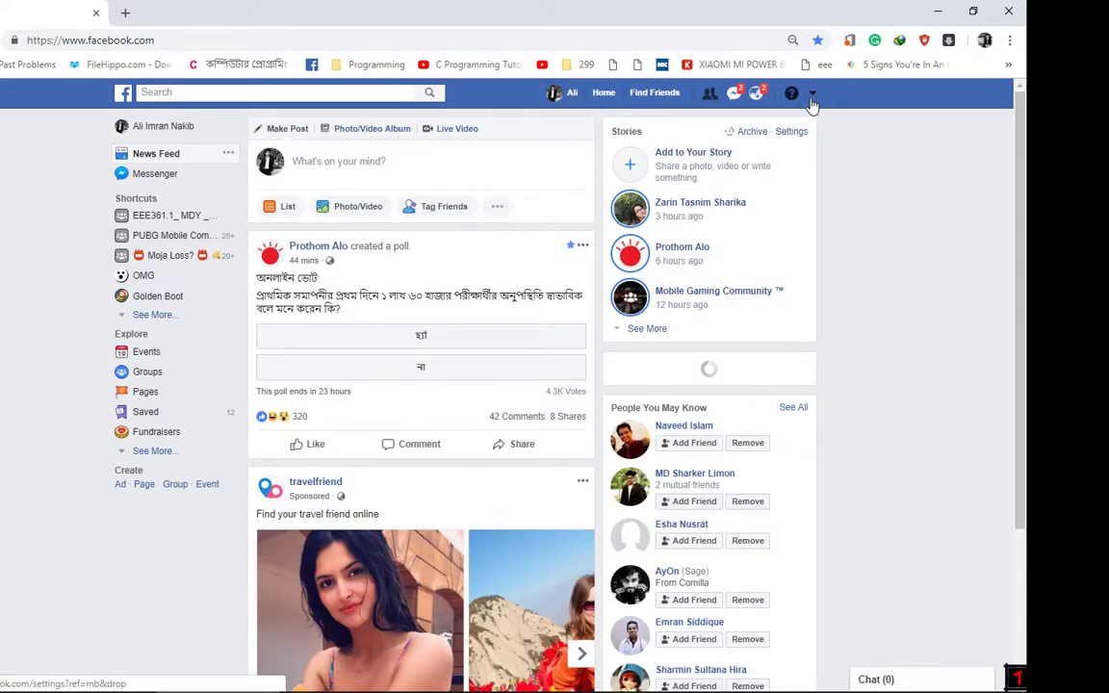
scroll(814, 102, down, 1)
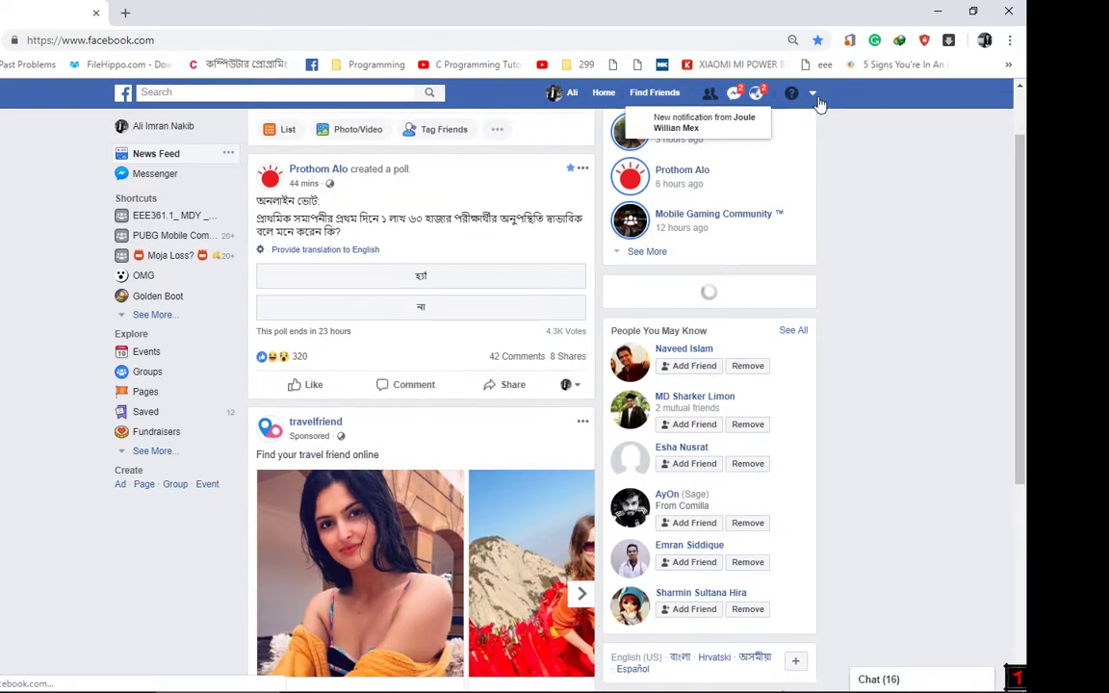
click(815, 97)
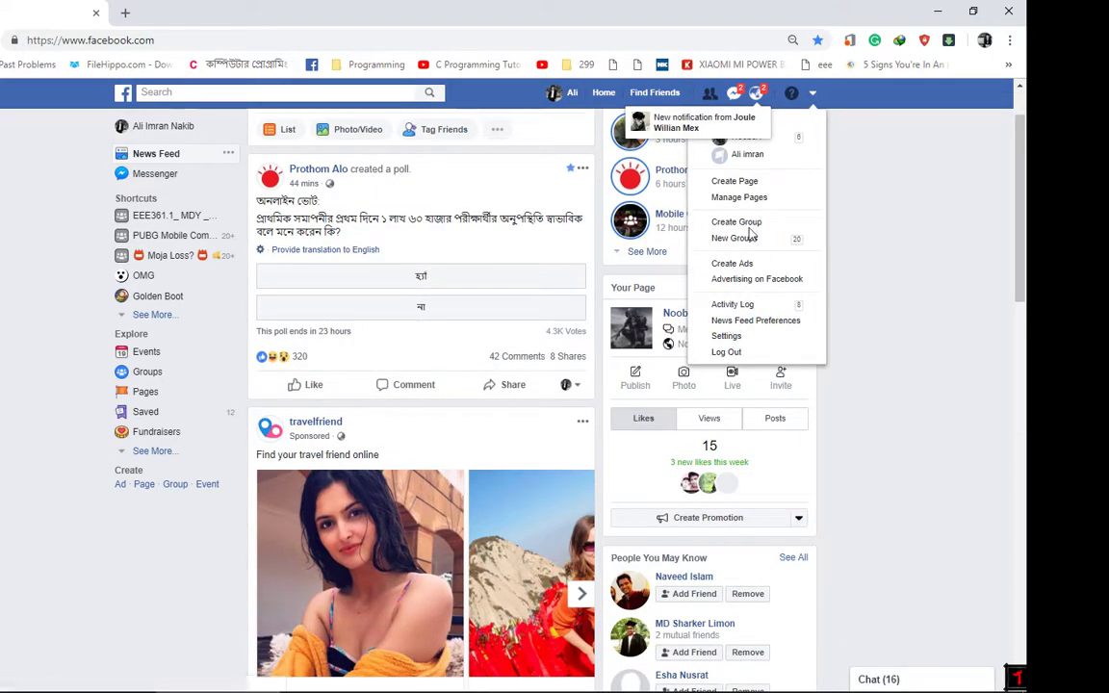
click(778, 145)
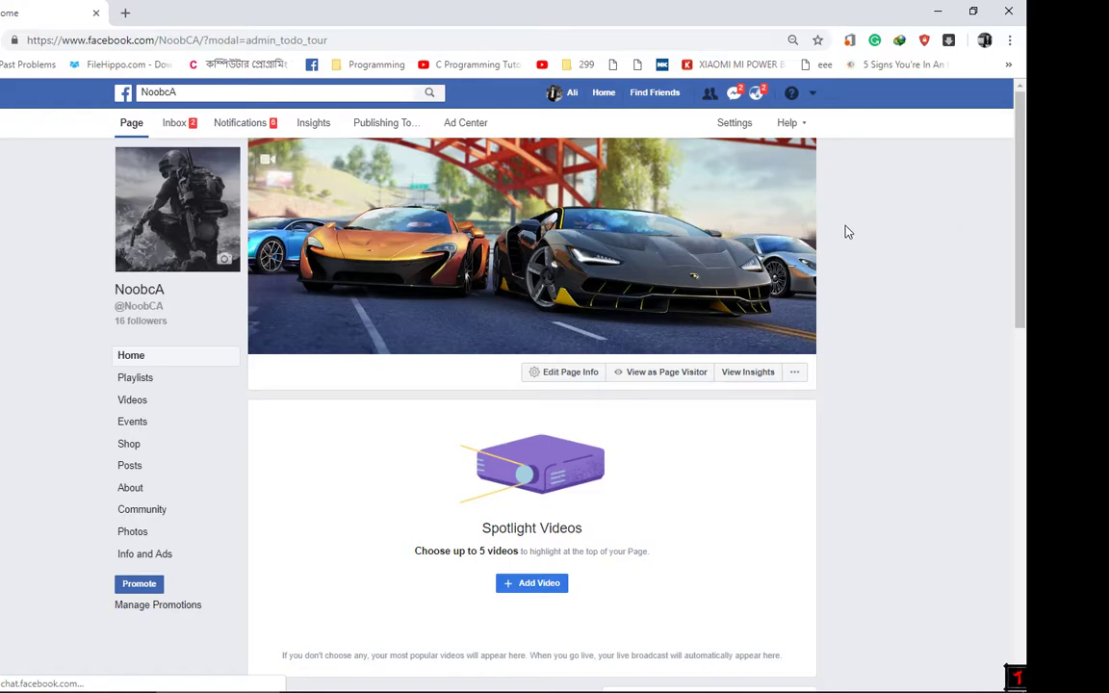
- Open the video library in the NoobcA page's publishing tools
click(396, 126)
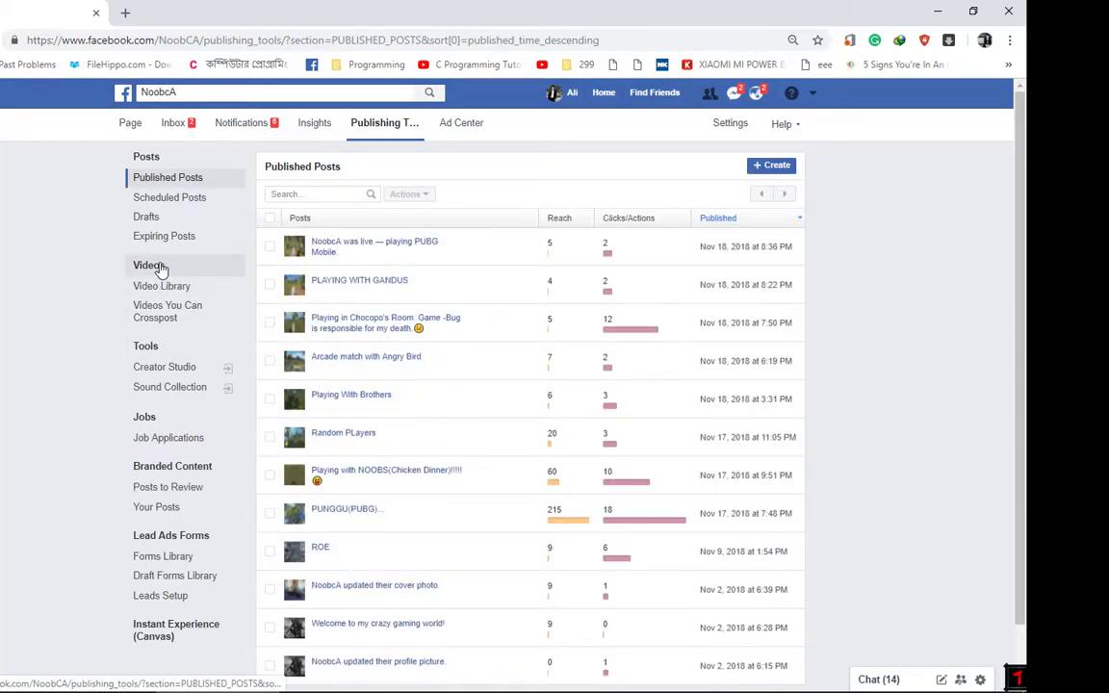
click(154, 266)
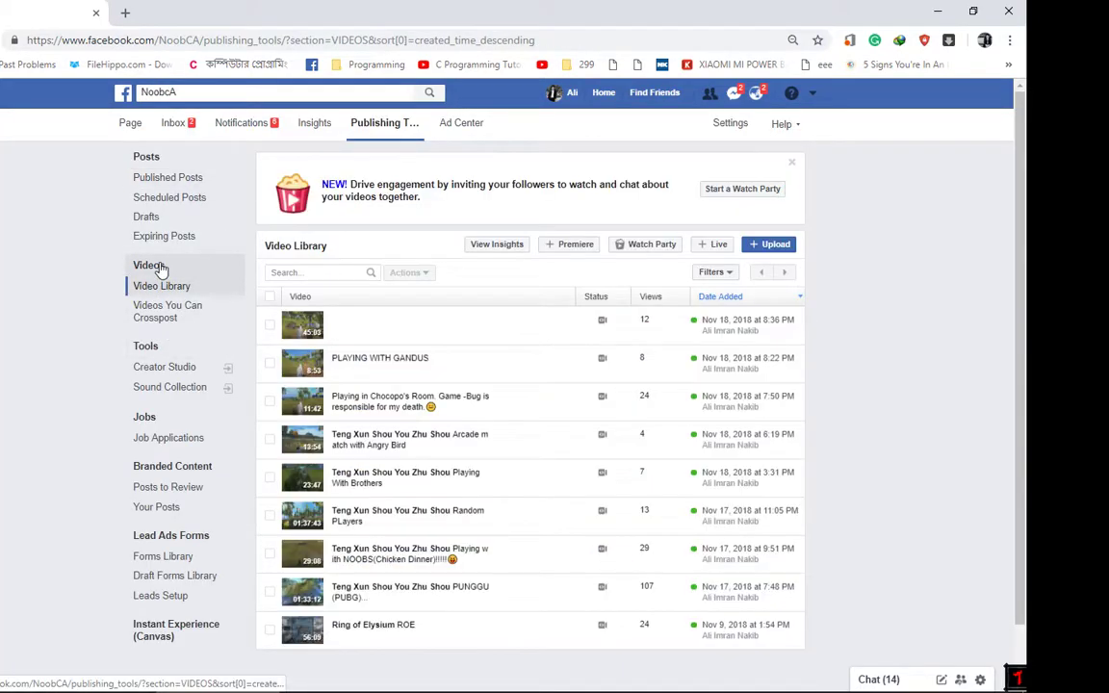
- Start a new live video for the NoobcA page and copy its stream key
click(717, 249)
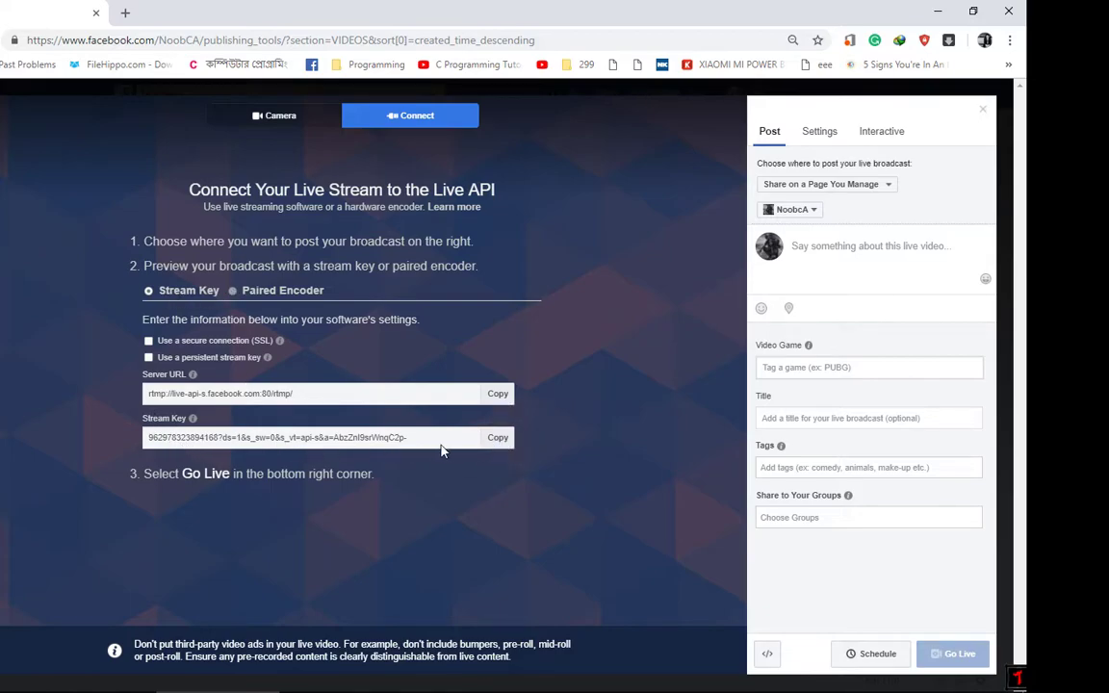
click(500, 439)
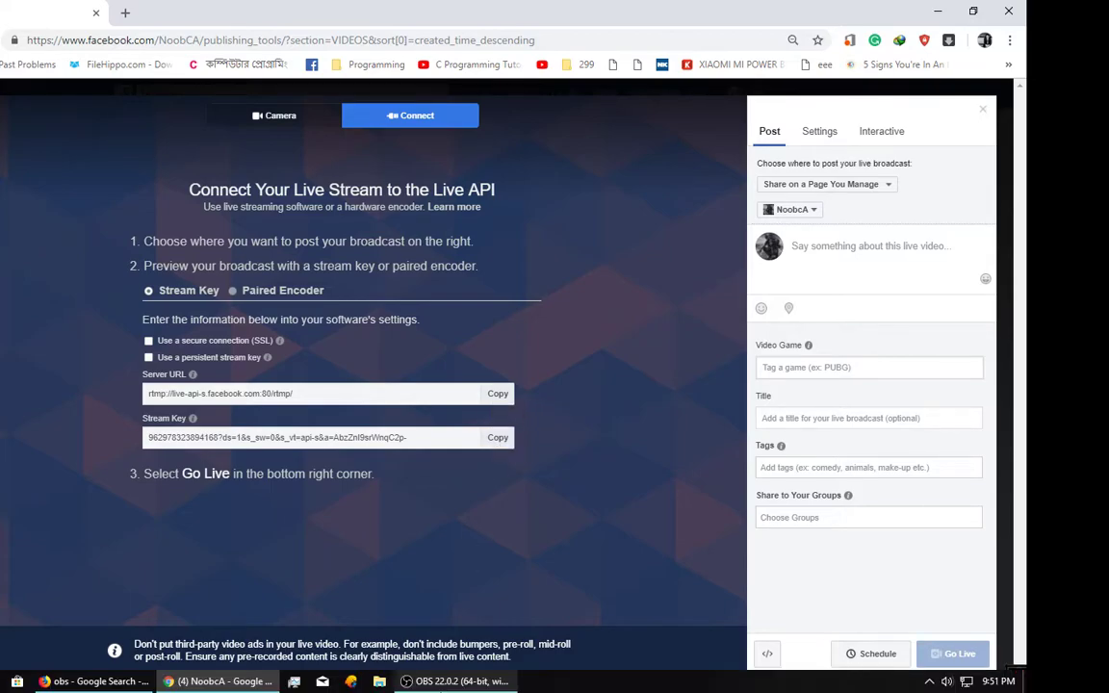
- Switch to OBS, replace the stored stream key with the copied one, reveal it, and save the stream settings
click(457, 680)
drag(674, 177, 218, 229)
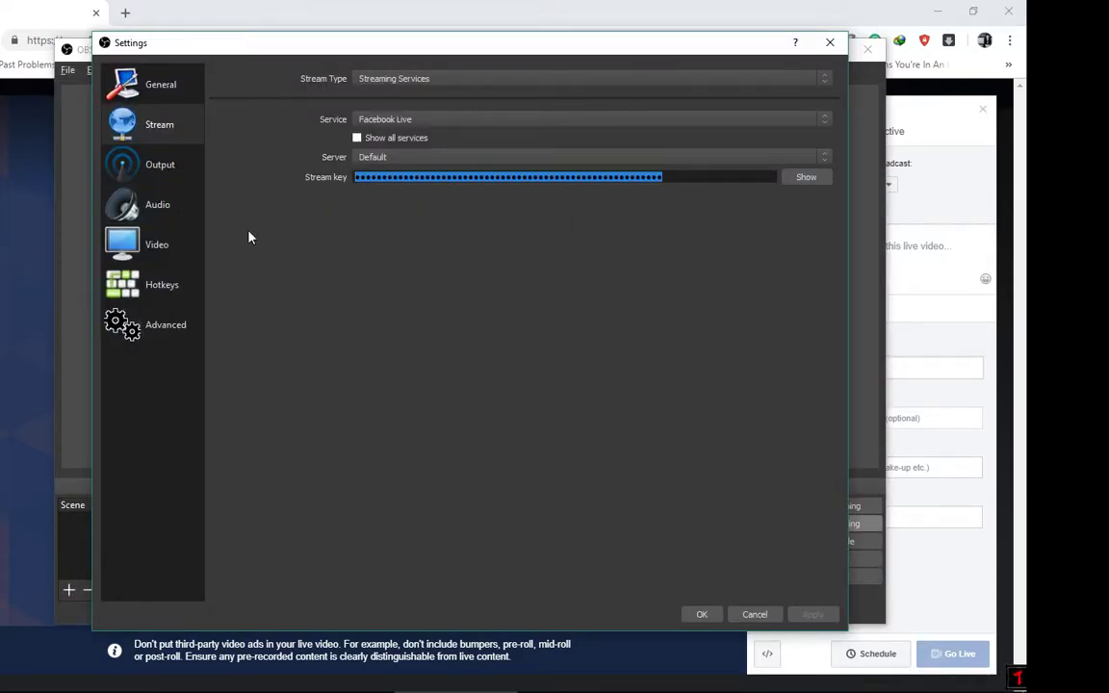
key(ctrl+v)
click(806, 178)
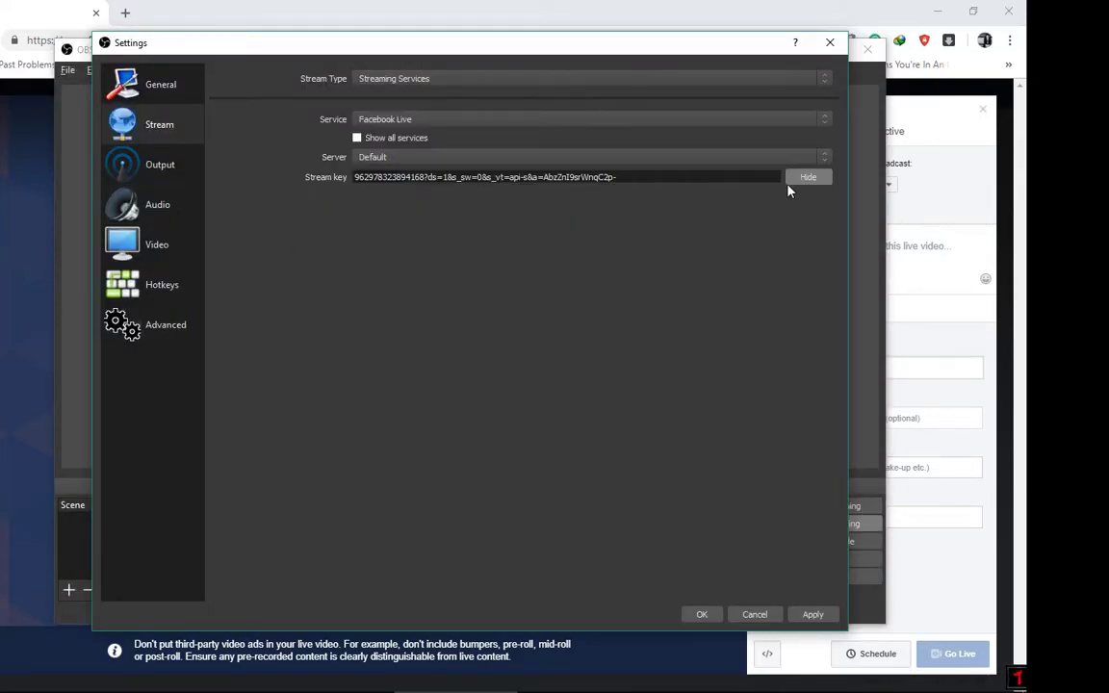
click(811, 616)
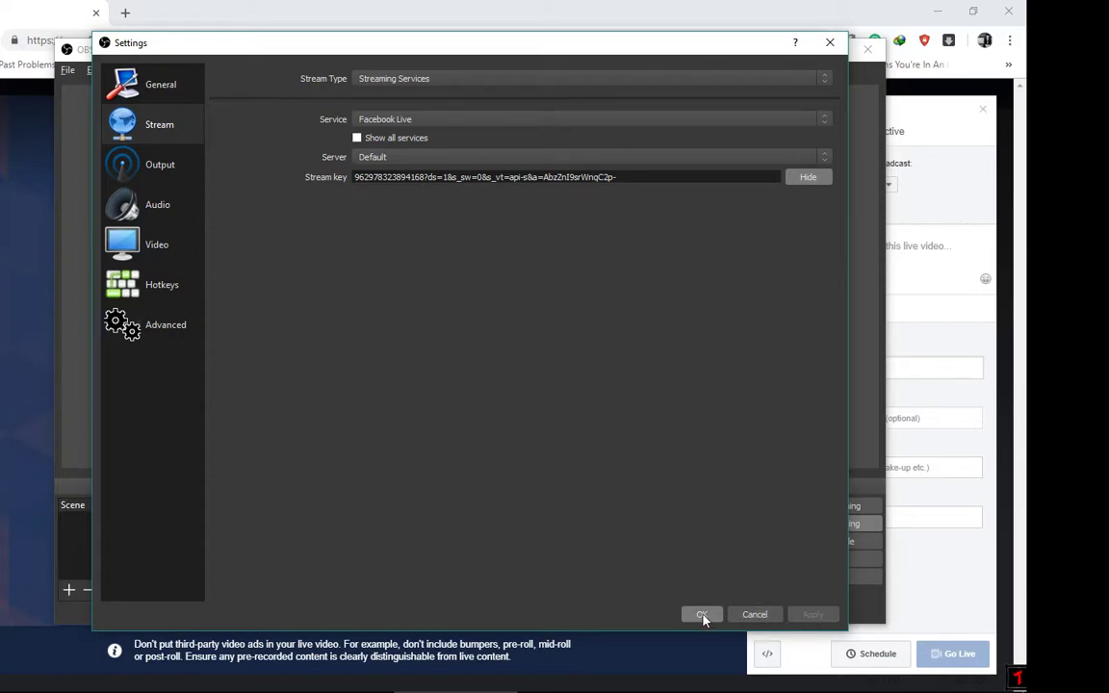
click(702, 614)
- Start streaming and switch to Chrome to check the live preview on Facebook
click(819, 510)
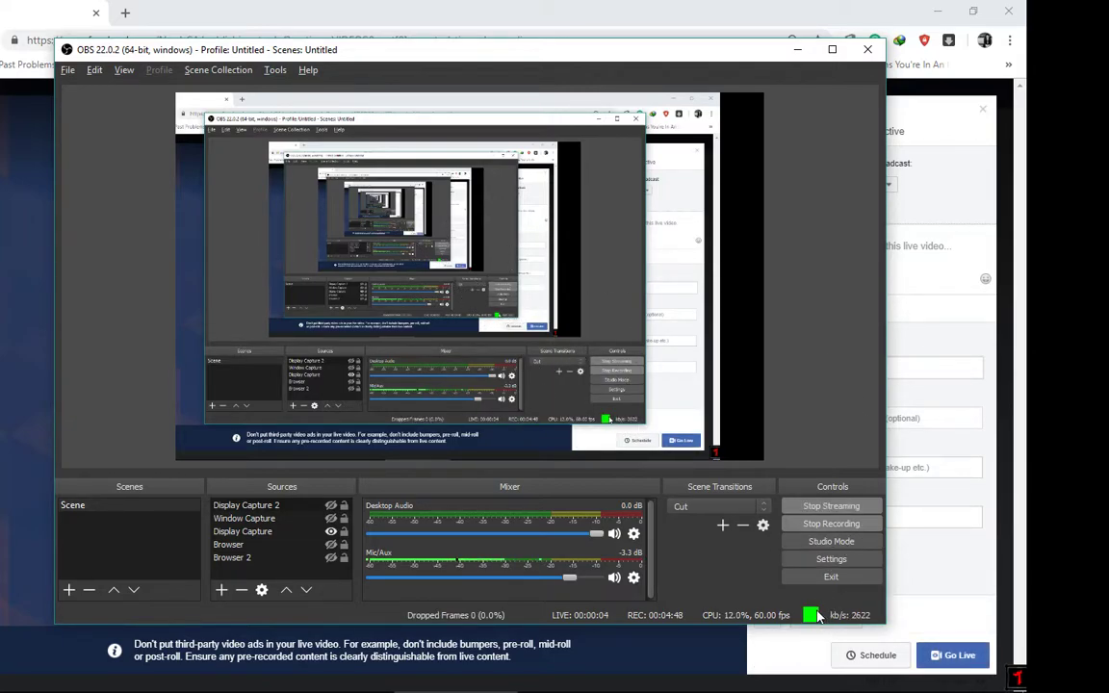
click(963, 198)
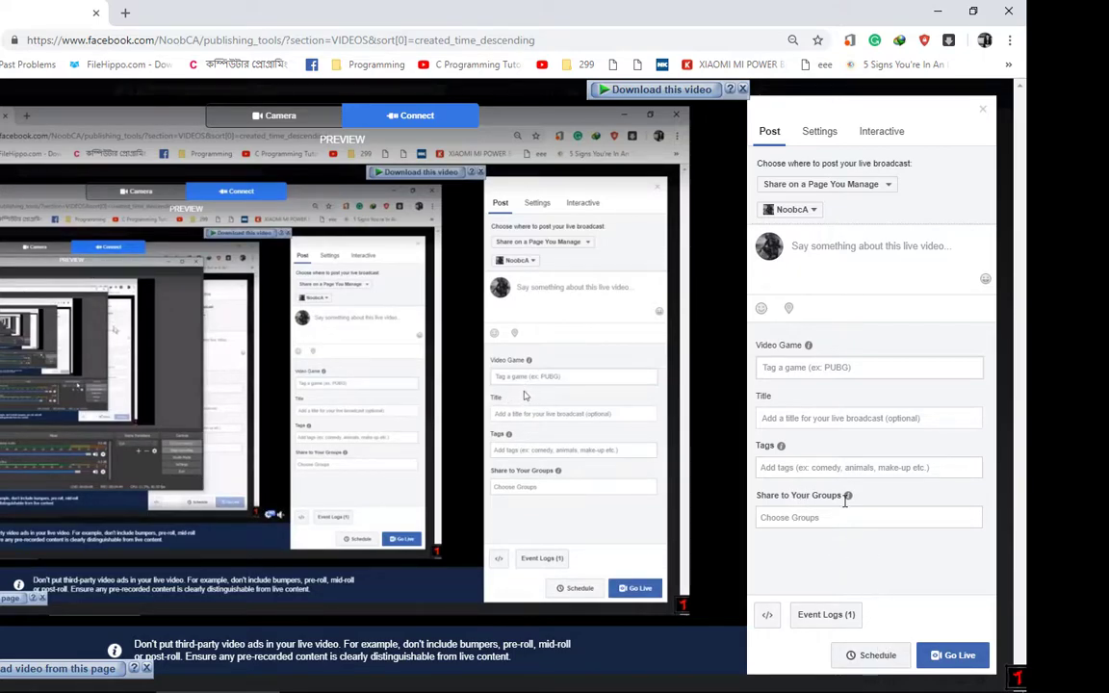
- Close the browser, leaving the unpublished Facebook live setup, and stop the stream in OBS
click(1024, 9)
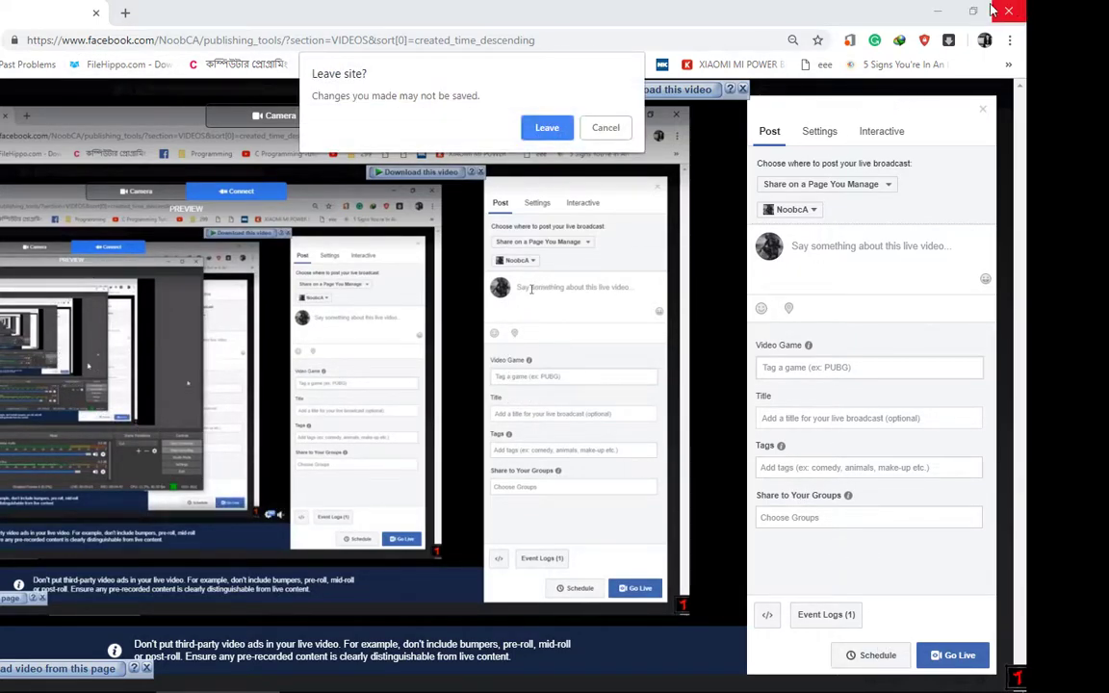
click(546, 129)
click(830, 506)
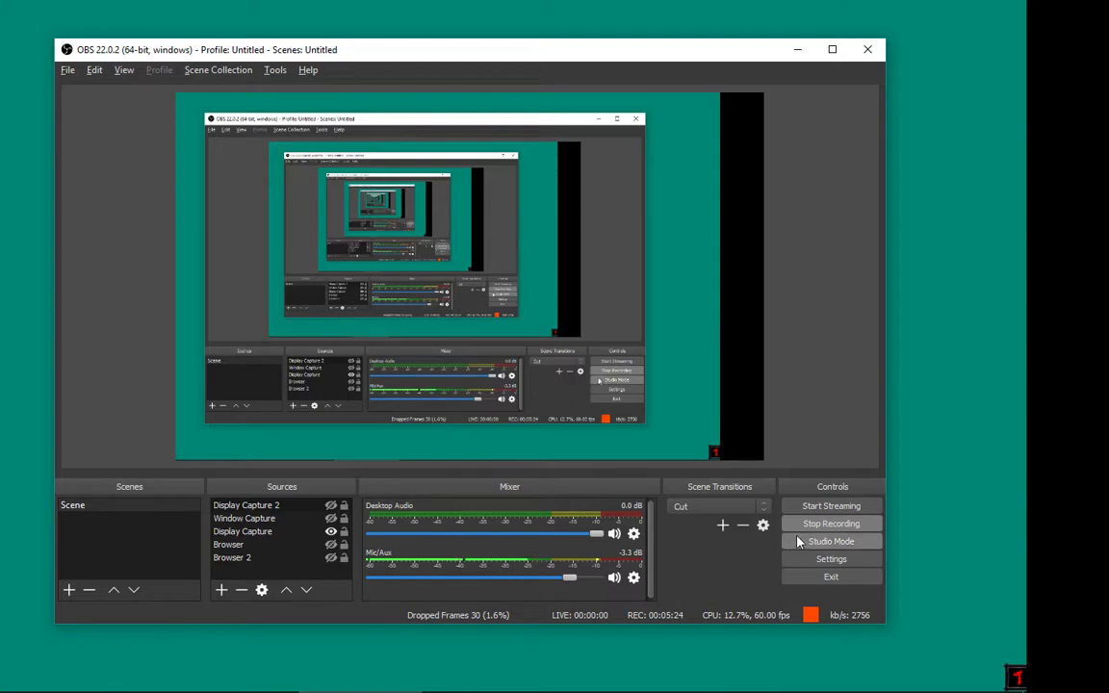
- Open the general settings and look through the available interface languages
click(823, 561)
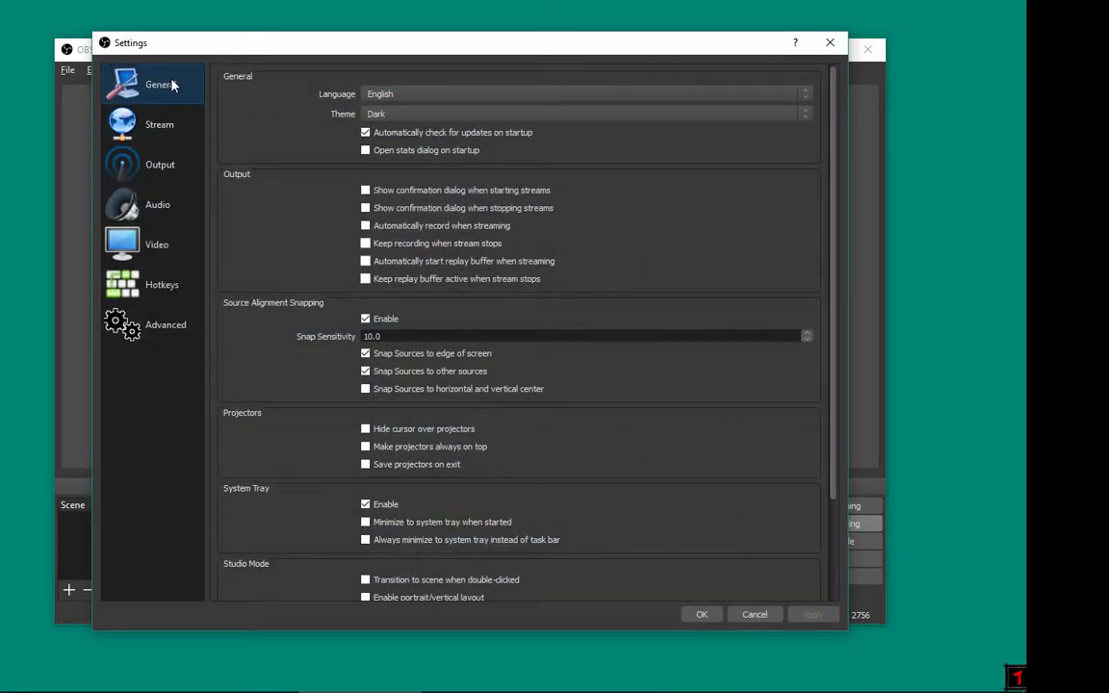
click(404, 93)
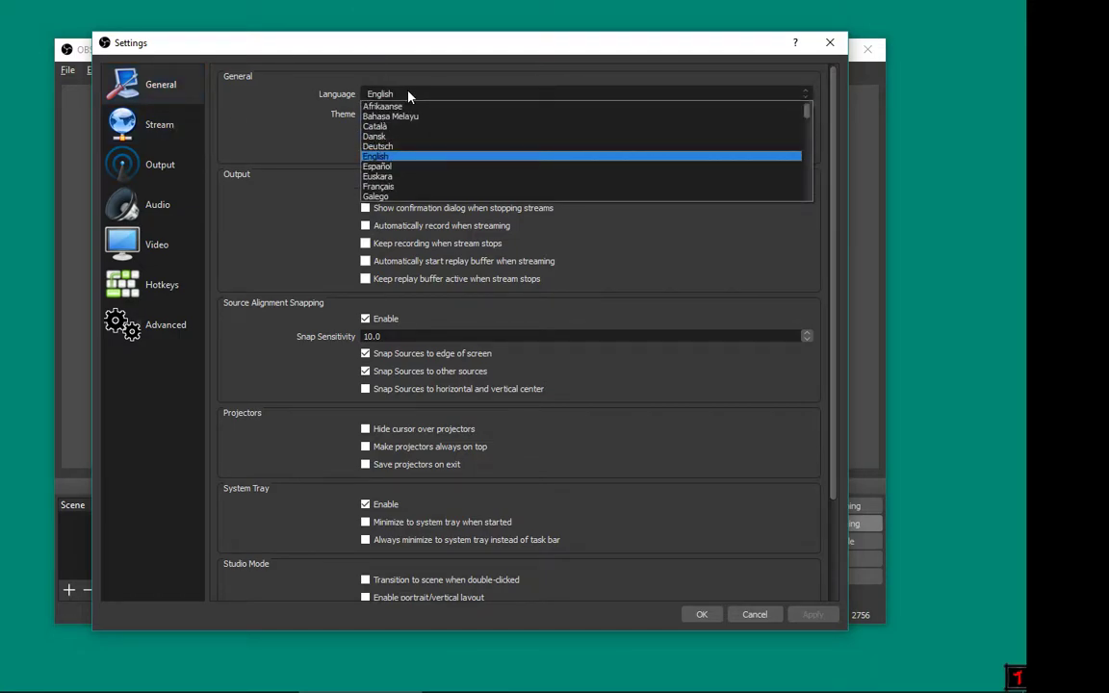
click(409, 94)
- Try out the Acri theme and the Default theme for the interface
click(408, 114)
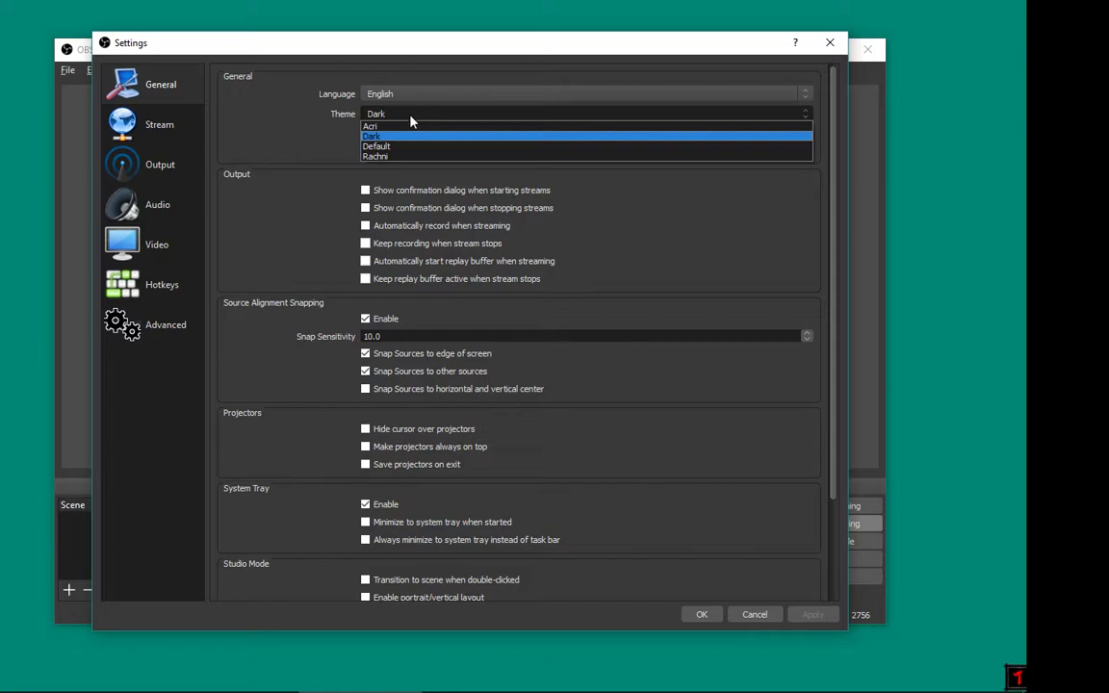
click(411, 127)
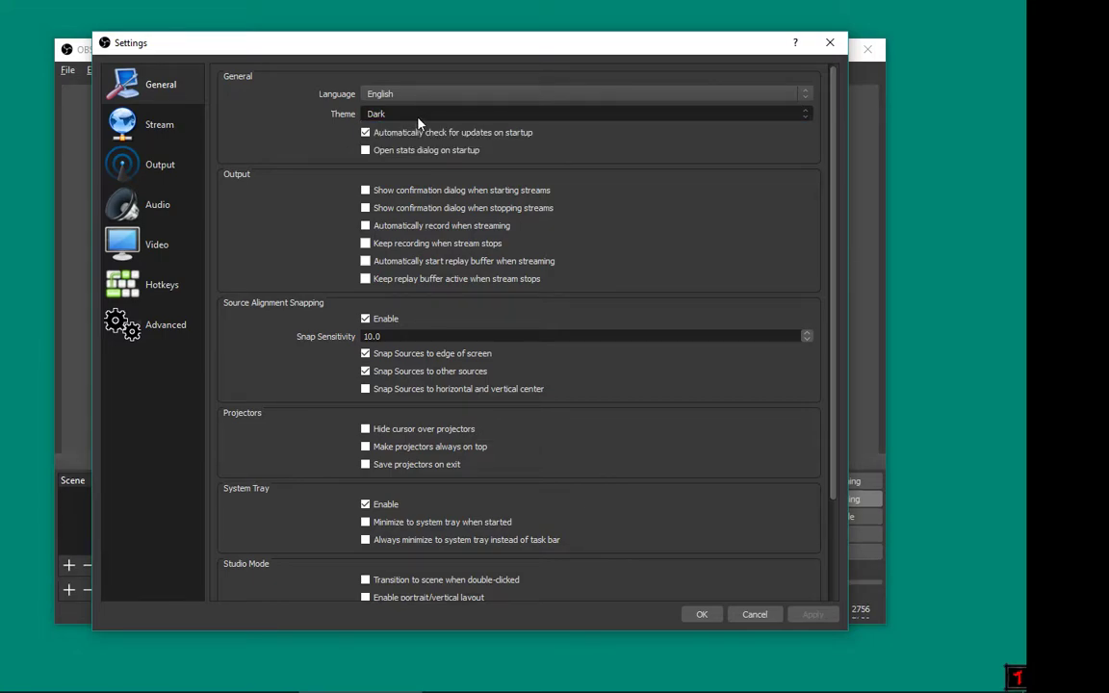
click(416, 116)
click(290, 166)
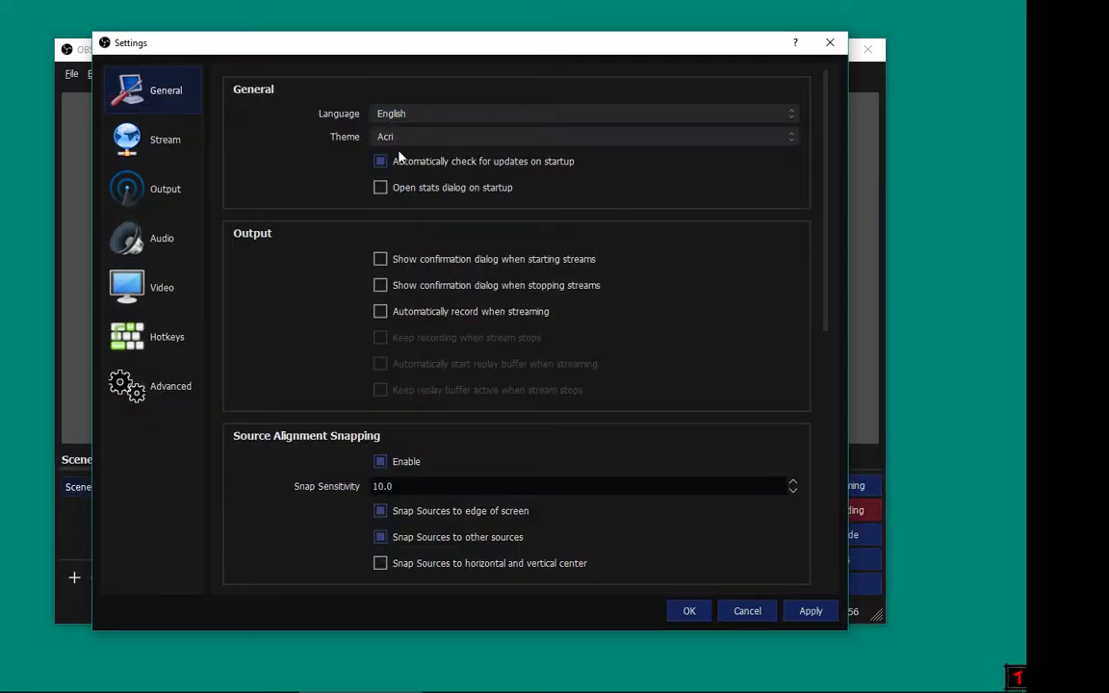
click(411, 140)
click(408, 176)
- Set the interface theme to Rachni and look over the output and snapping options in the general settings
click(425, 112)
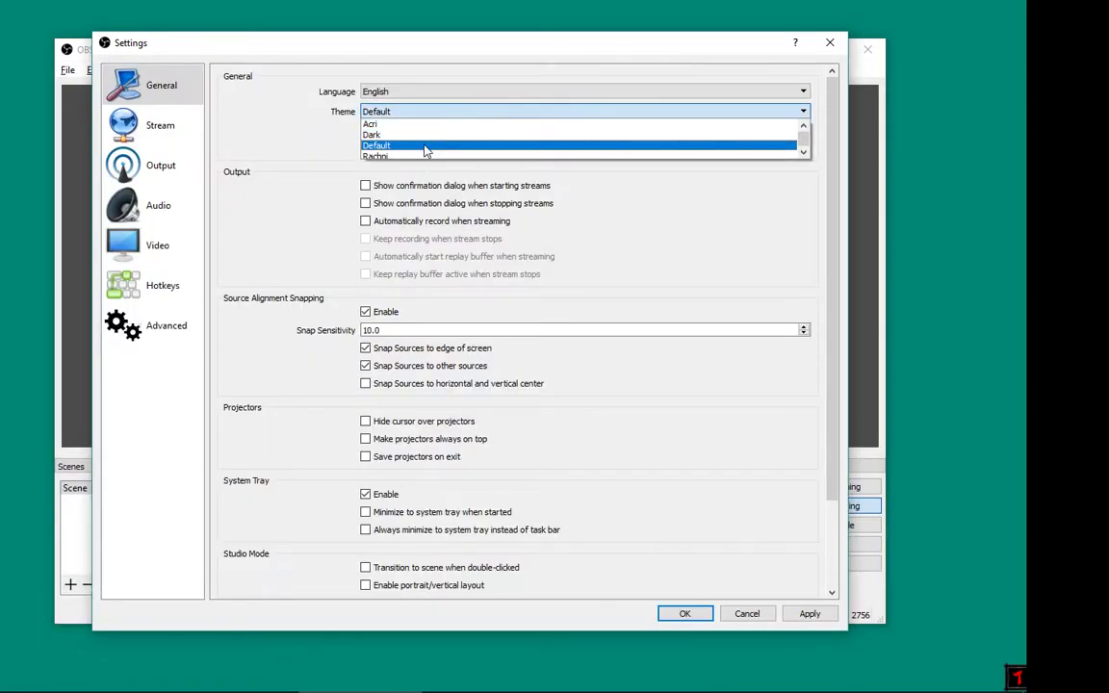
scroll(420, 156, down, 1)
click(420, 147)
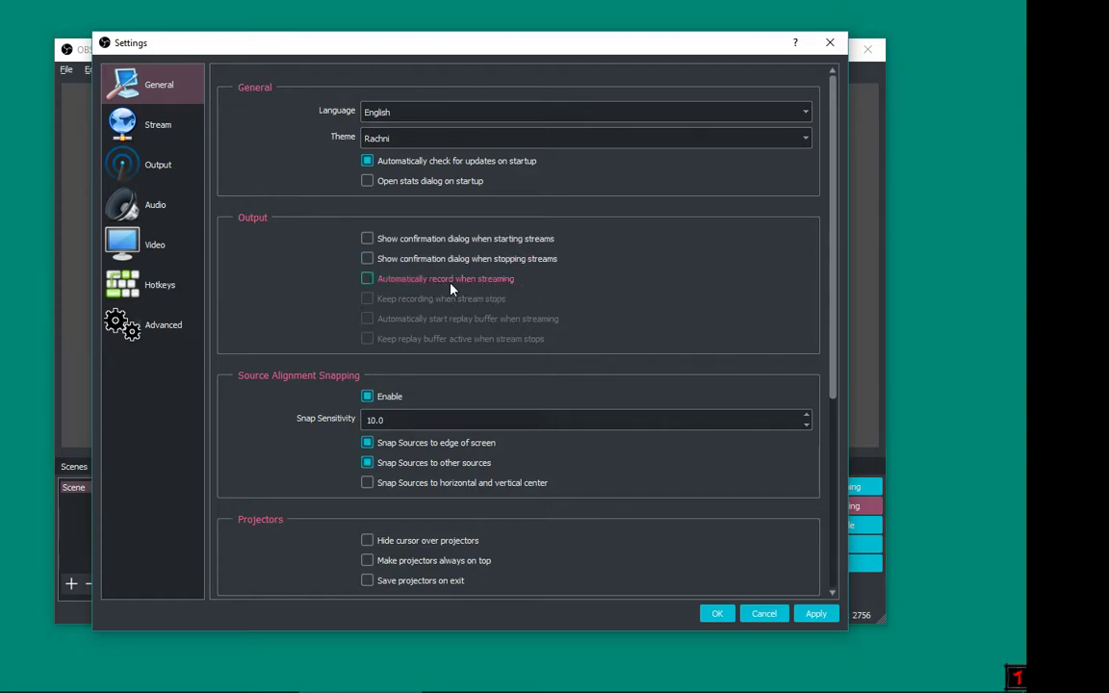
scroll(502, 345, down, 5)
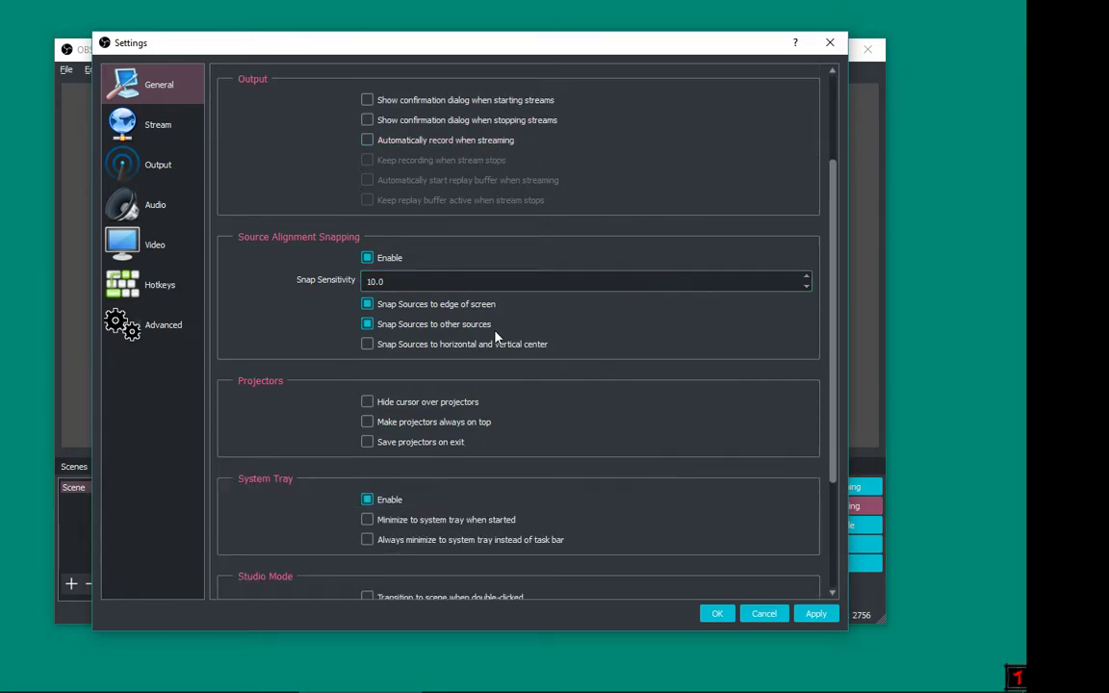
- Review the stream settings, including the available stream types and streaming services
click(121, 121)
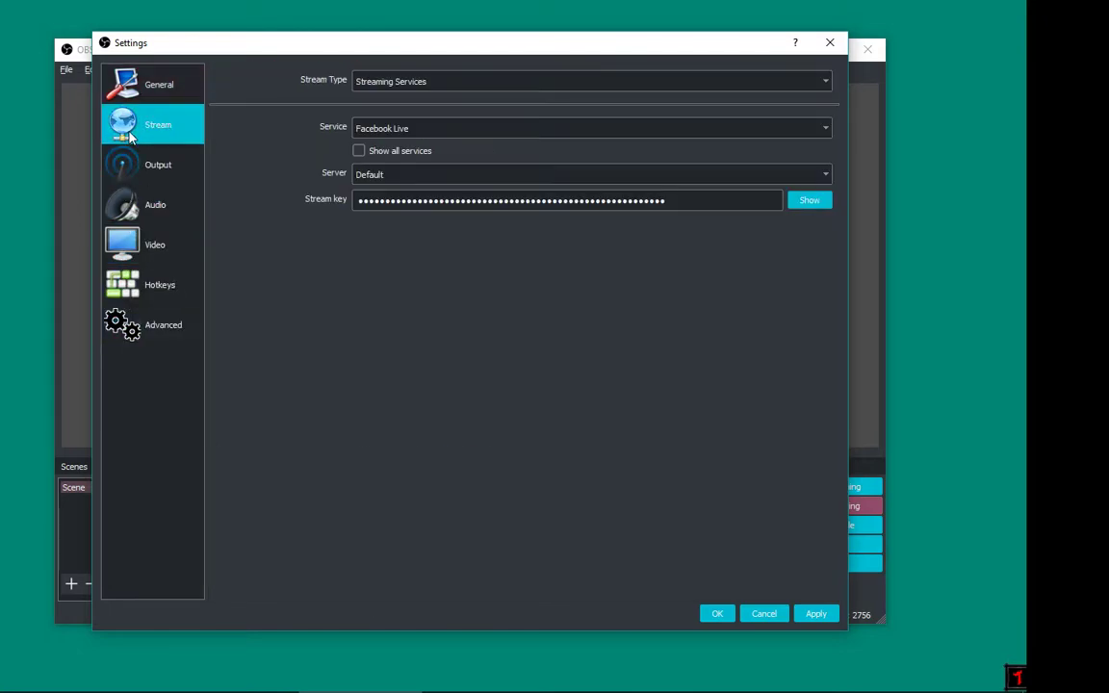
click(469, 89)
click(468, 93)
click(451, 128)
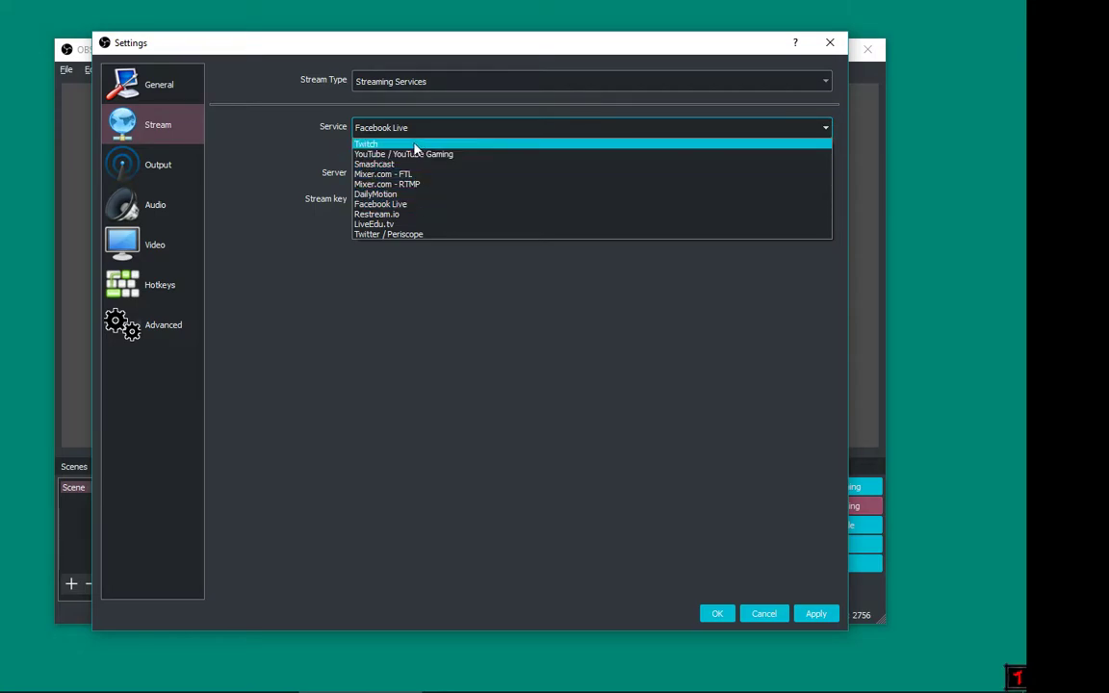
click(419, 349)
- Review the output bitrate and encoder options, the audio devices, and the video resolution and FPS settings
click(129, 160)
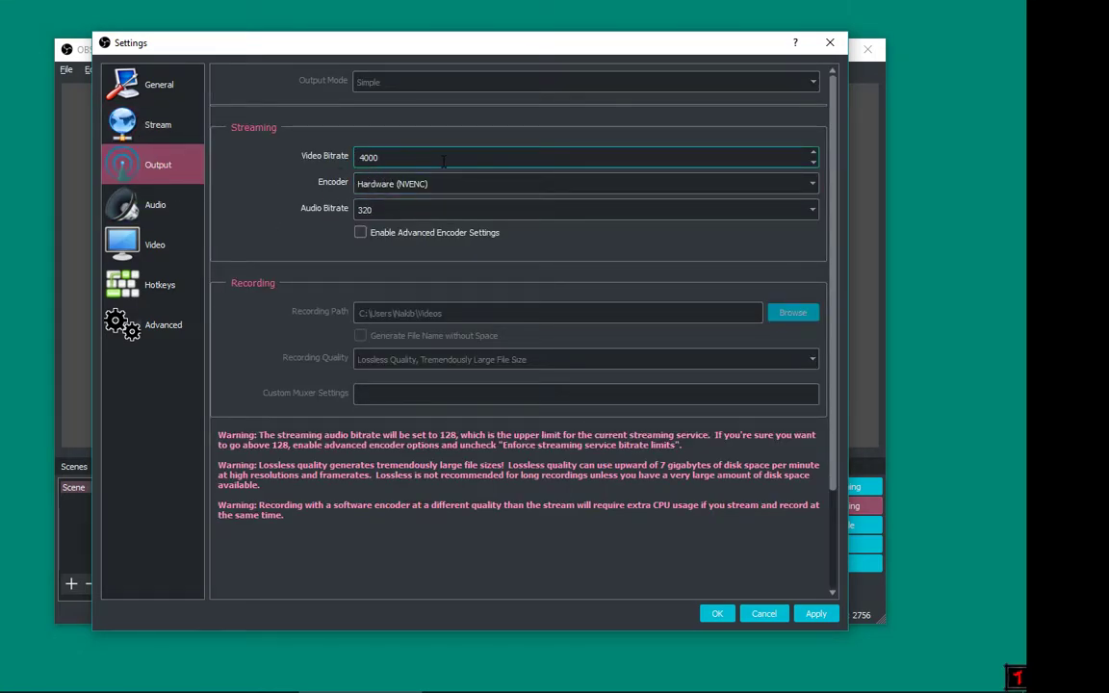
click(792, 163)
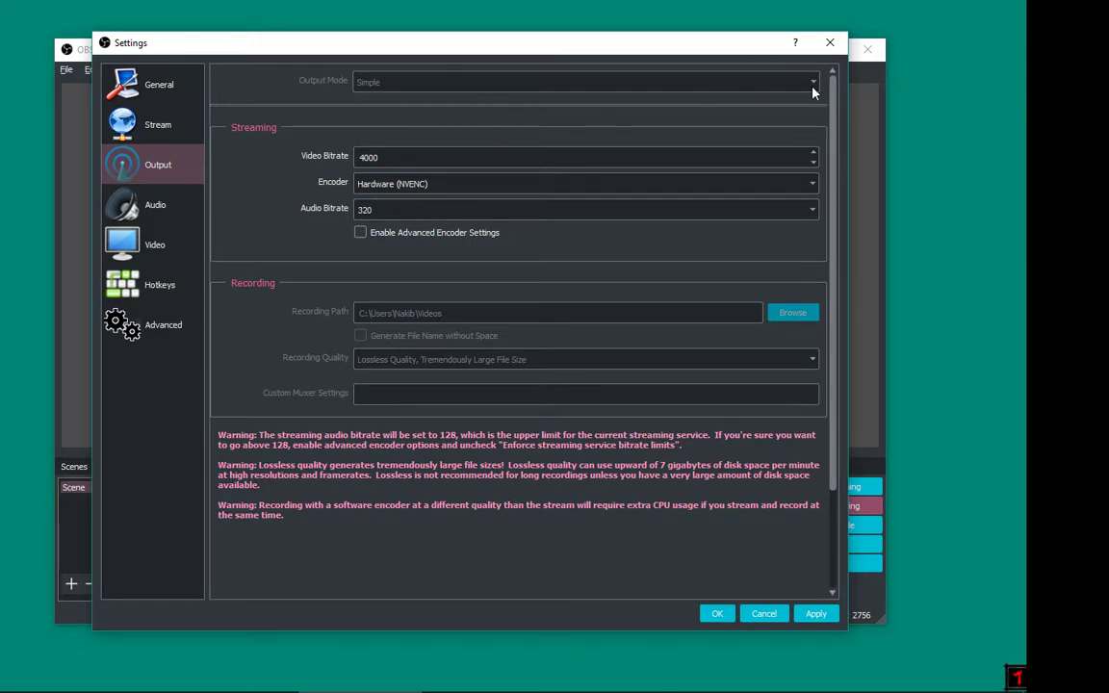
click(146, 198)
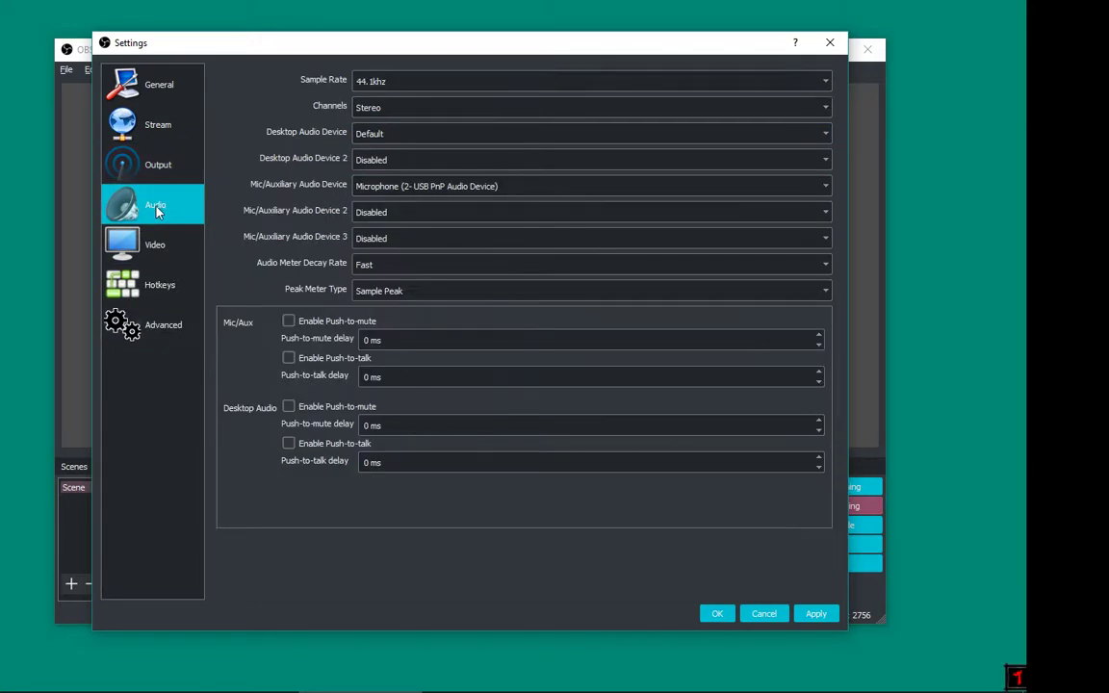
click(139, 252)
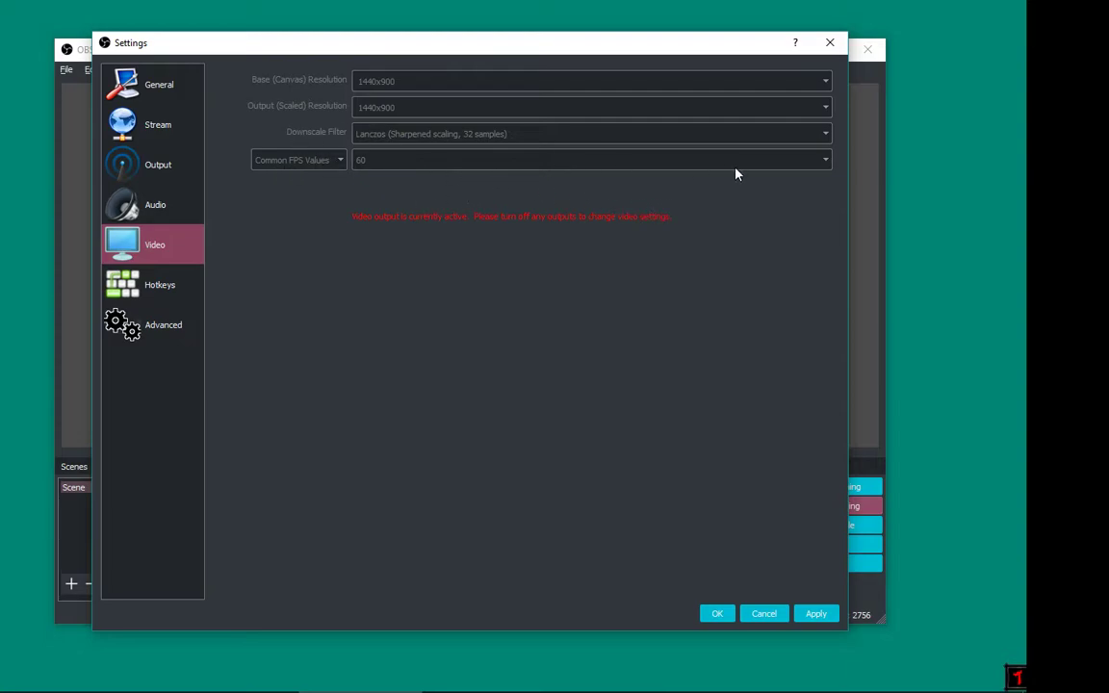
- Examine the hotkey assignments for streaming, recording, scene sources and desktop audio
click(161, 289)
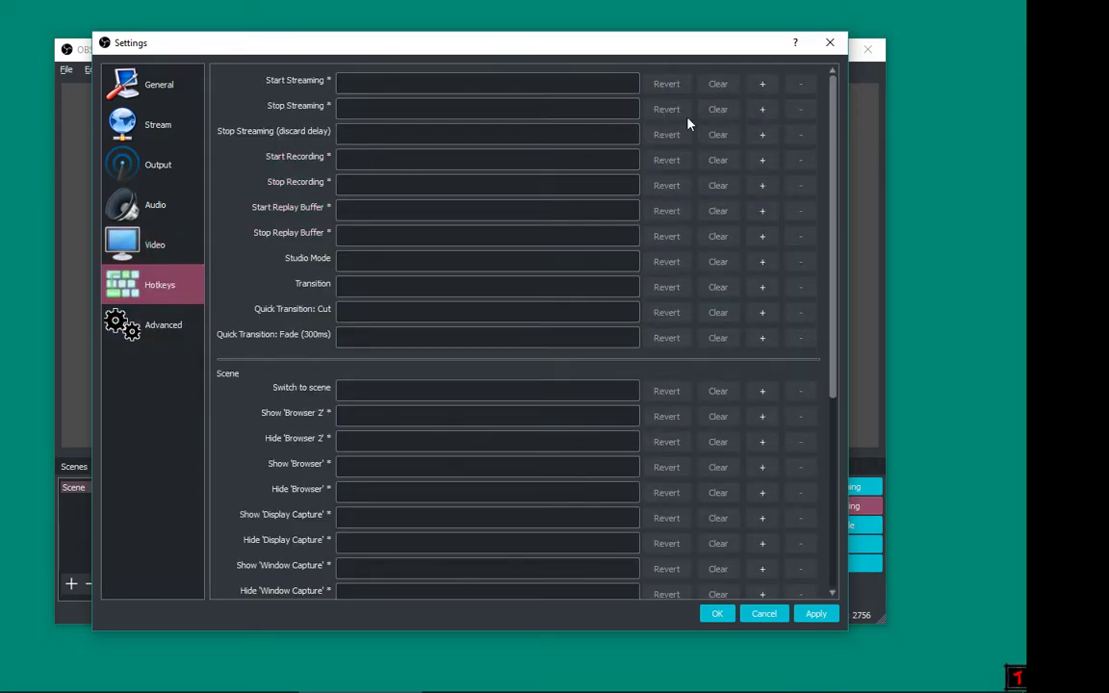
scroll(444, 548, down, 5)
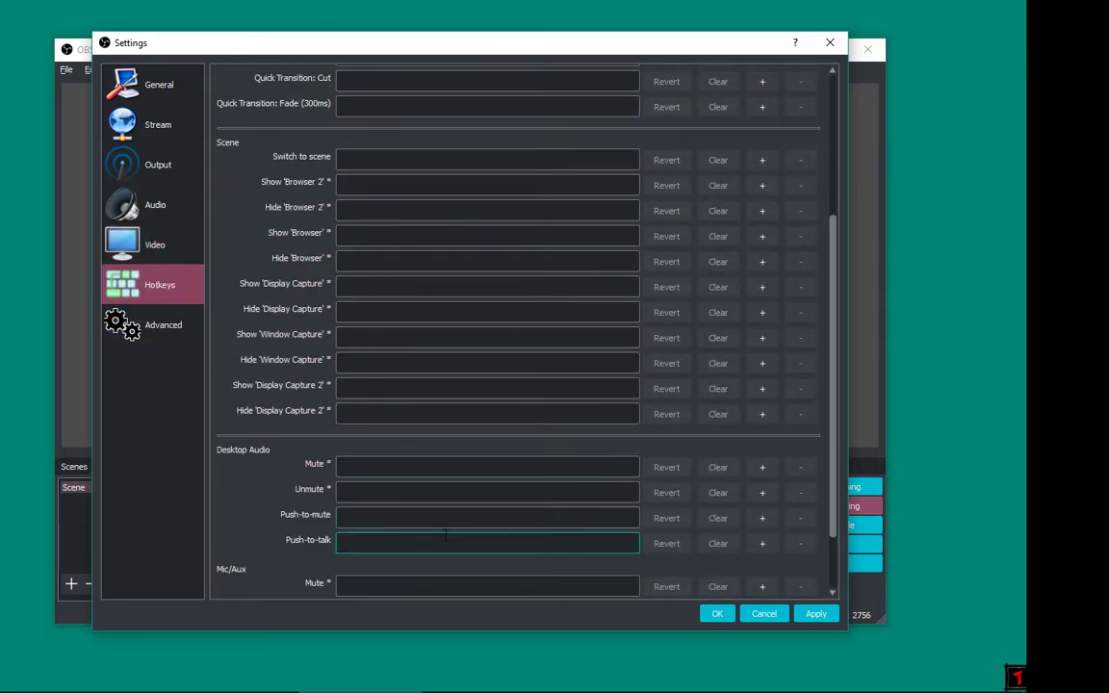
scroll(444, 548, up, 4)
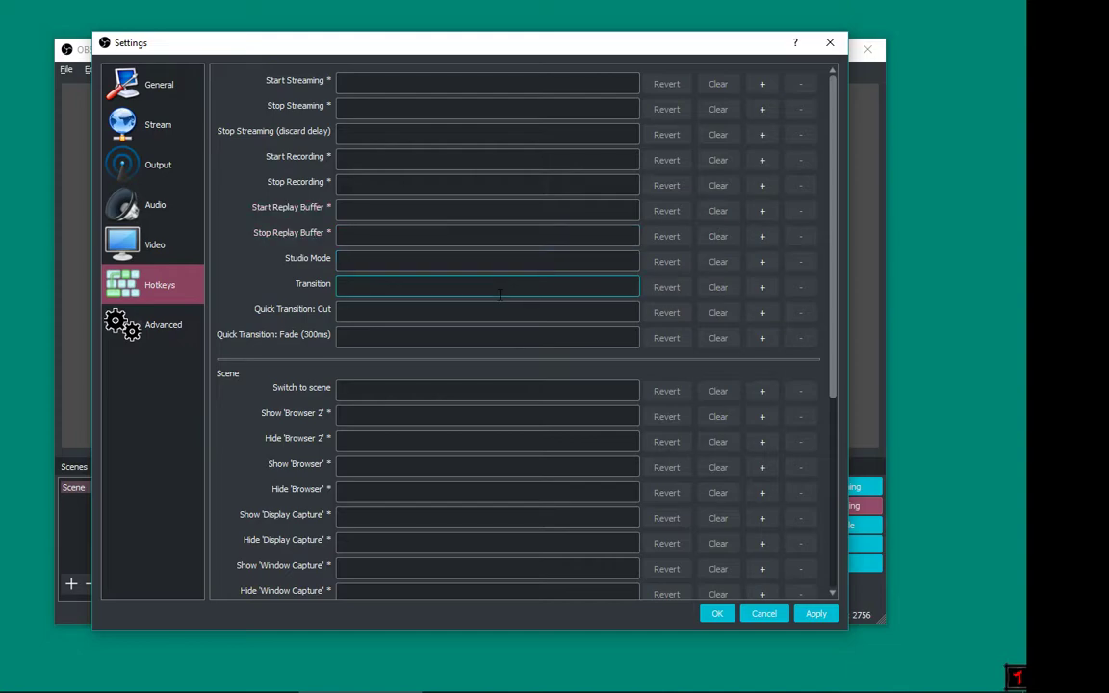
scroll(445, 548, down, 3)
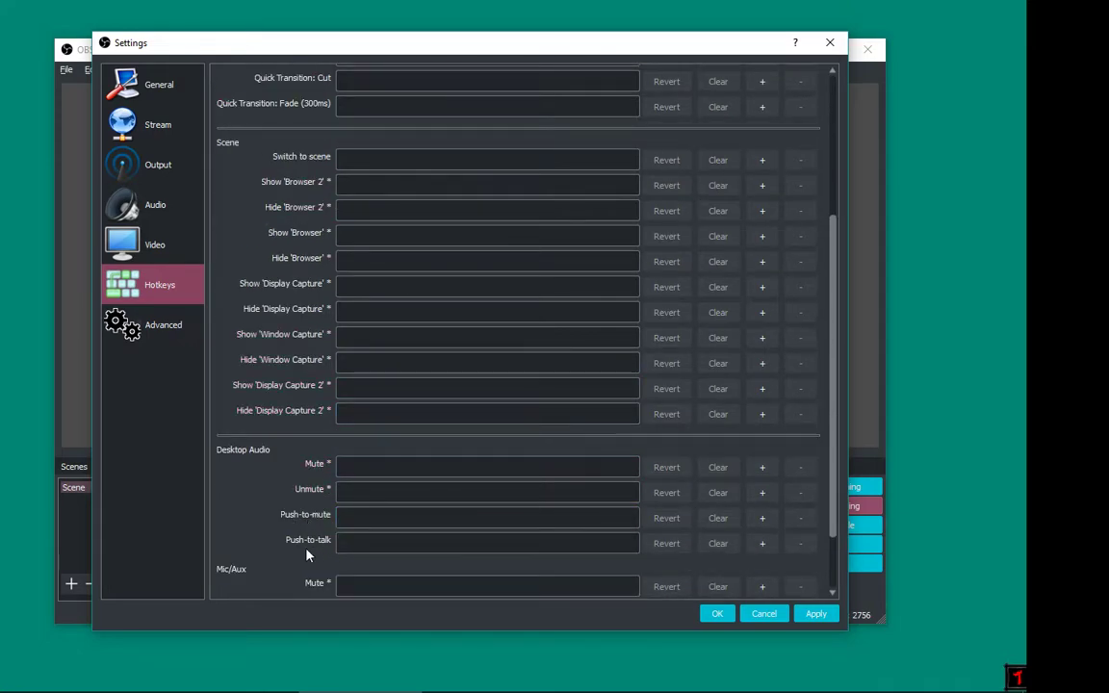
click(366, 545)
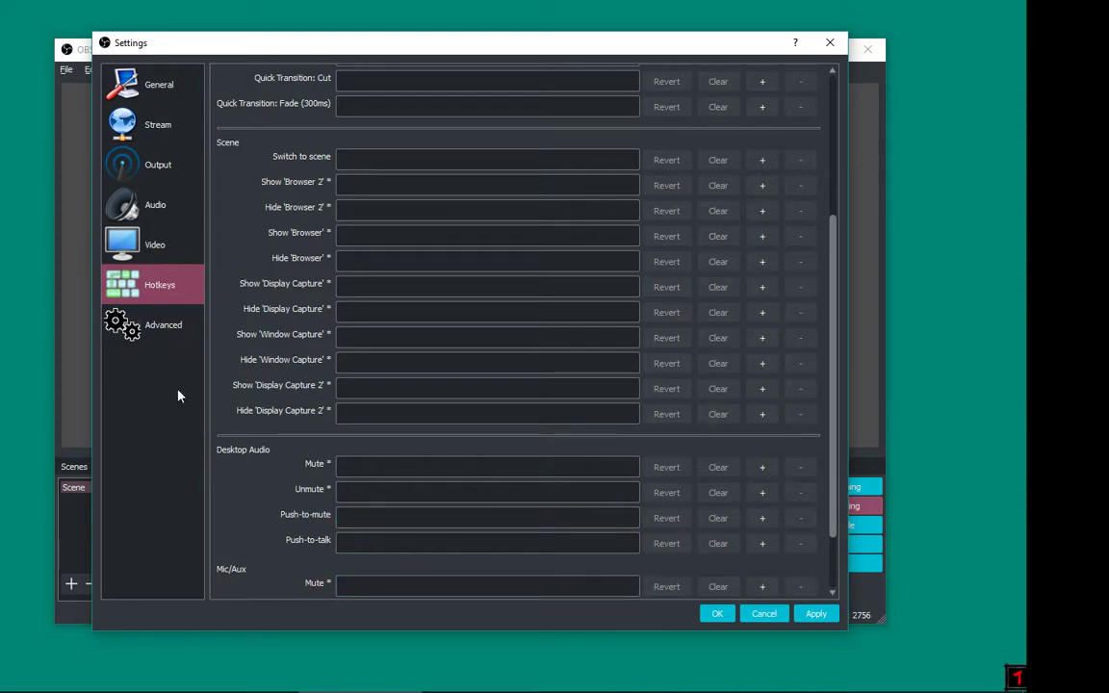
- View the advanced settings, and close the settings window without saving the changes
click(135, 335)
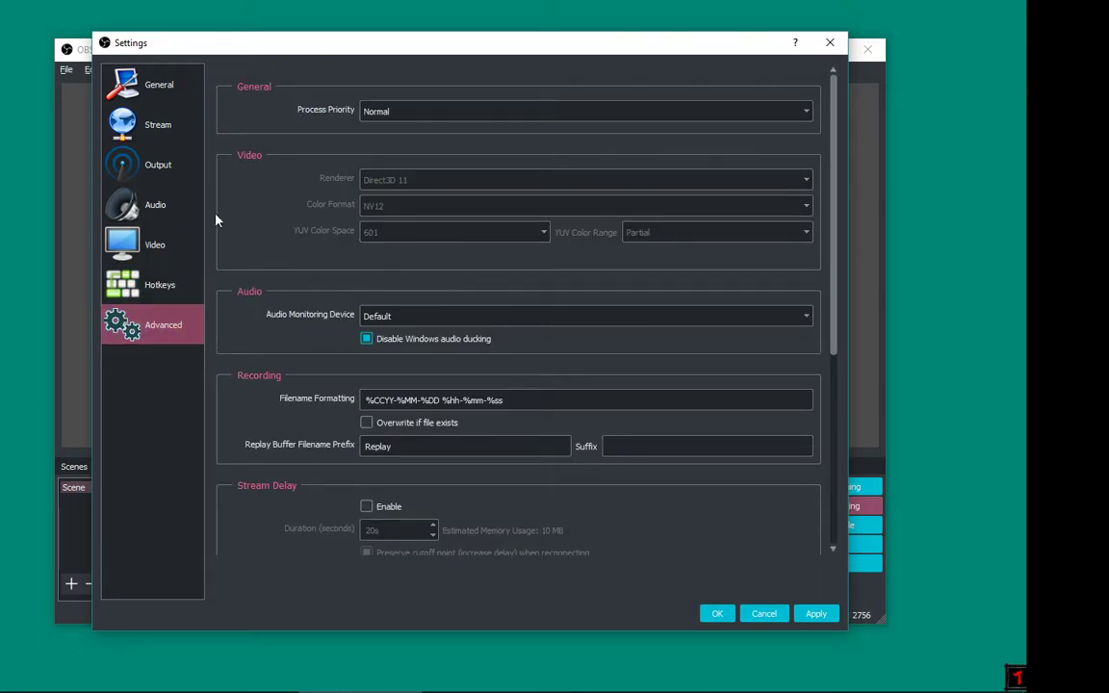
click(830, 43)
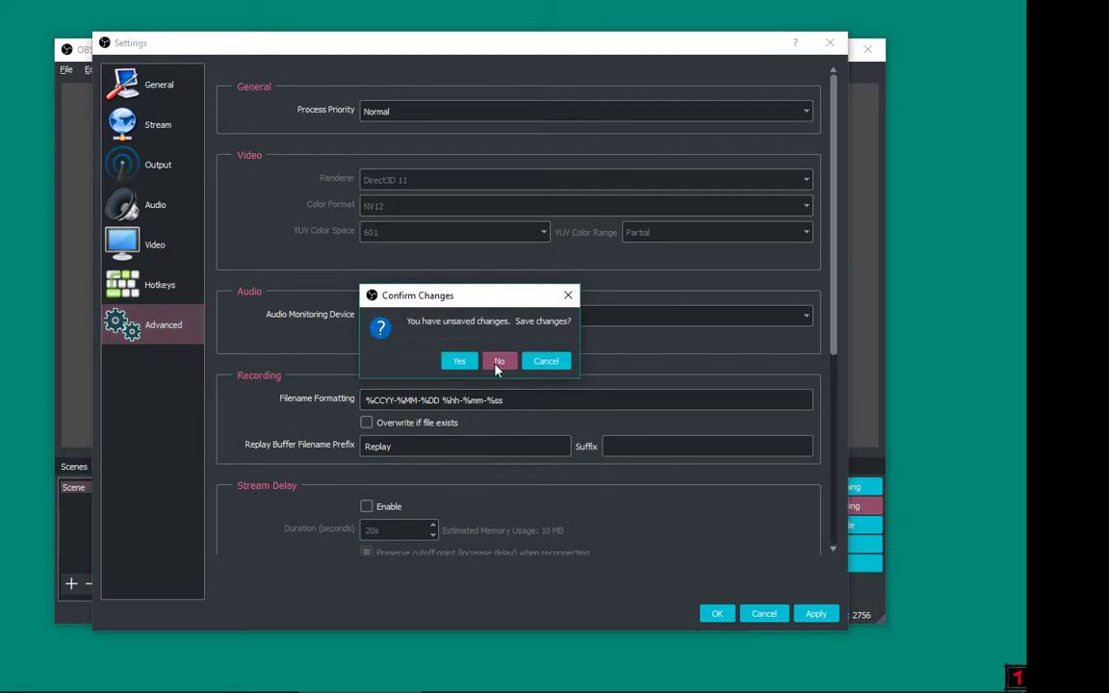
click(499, 361)
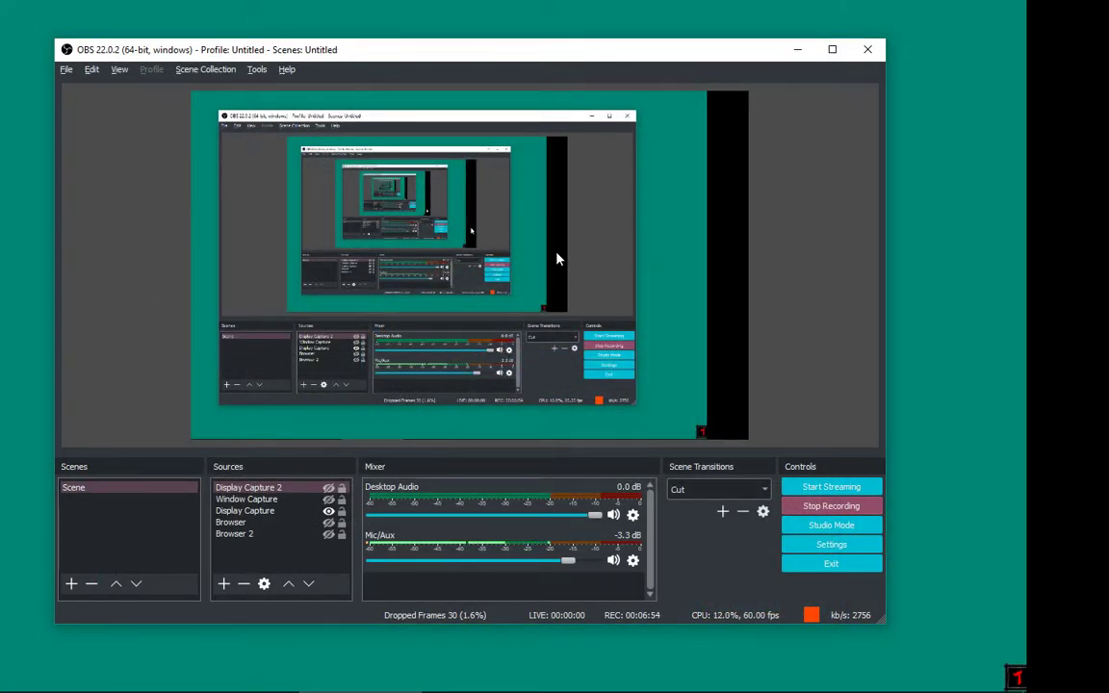